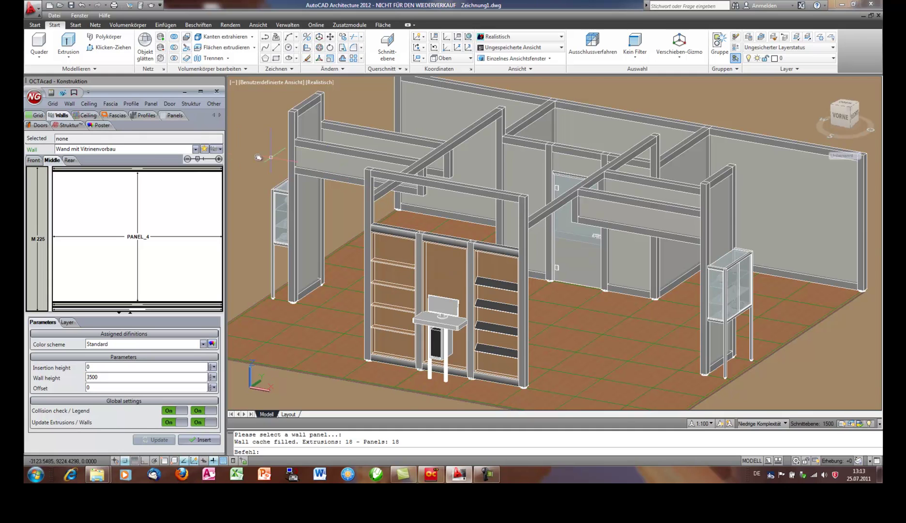
Step: Configure the PANEL_16 fascia with an insert height of 2380 and a height of 1120
left_click(116, 115)
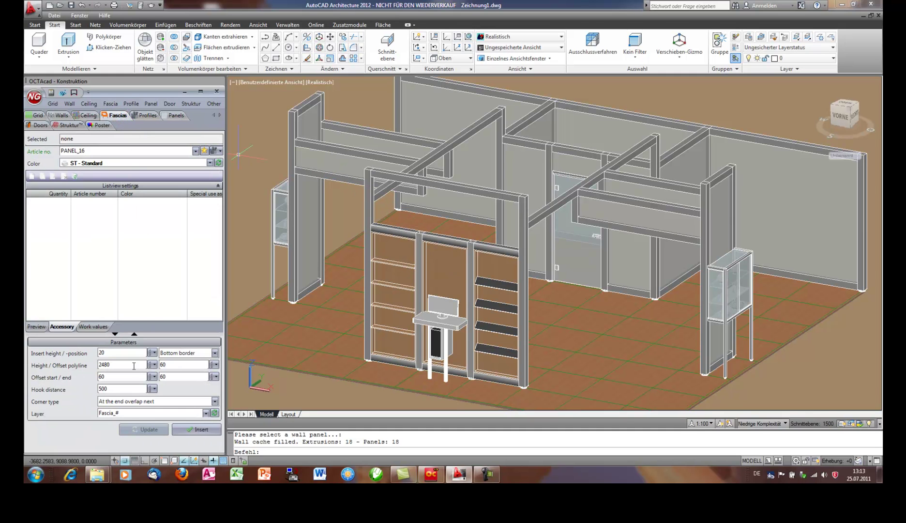
double_click(124, 352)
double_click(120, 365)
Step: Insert the fascia across the front of the shelf wall, from its left post to its right post, and end the insertion
left_click(189, 429)
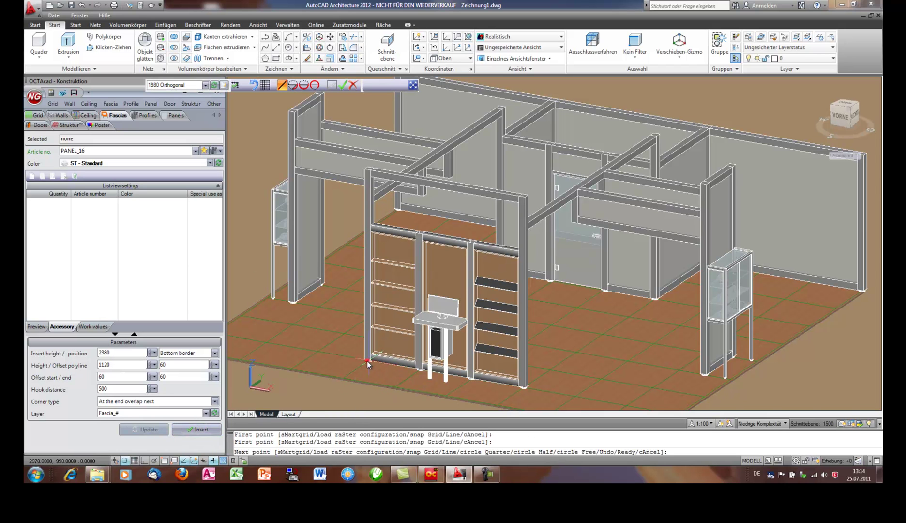
left_click(526, 387)
right_click(580, 371)
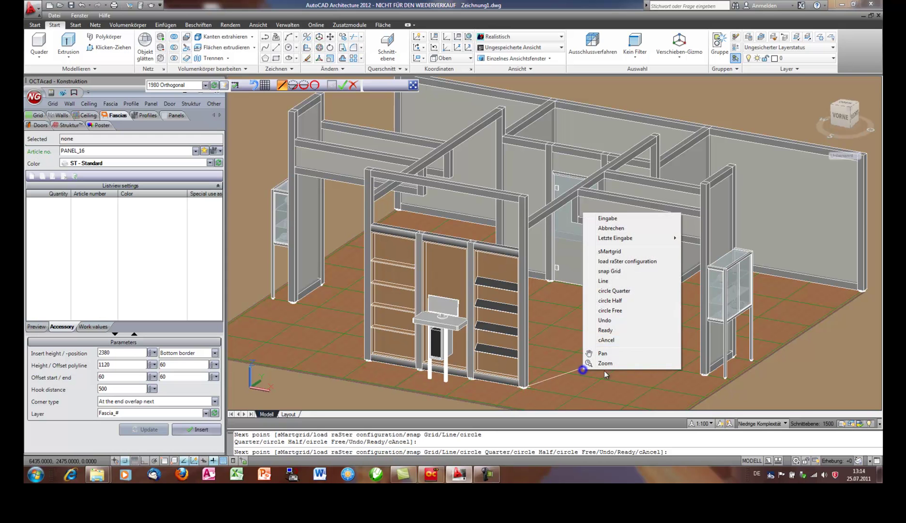
left_click(613, 213)
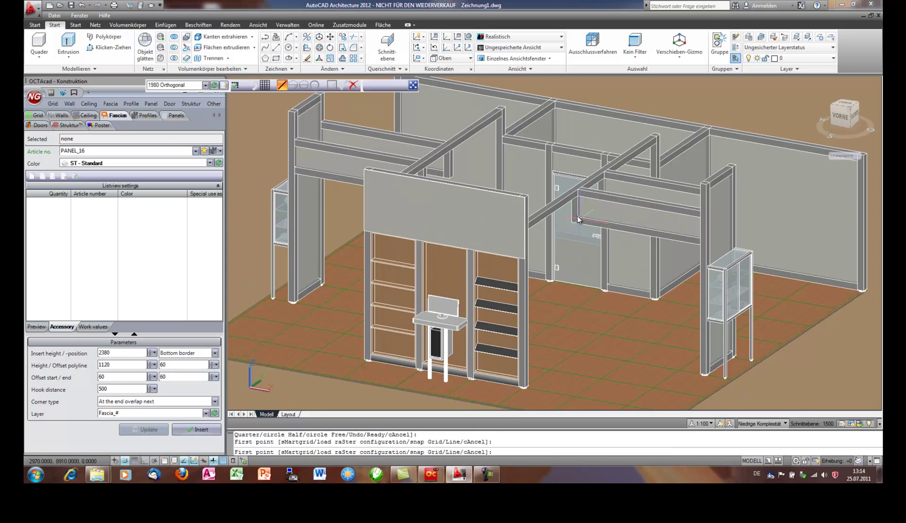
scroll(542, 197, "up", 4)
scroll(541, 196, "down", 5)
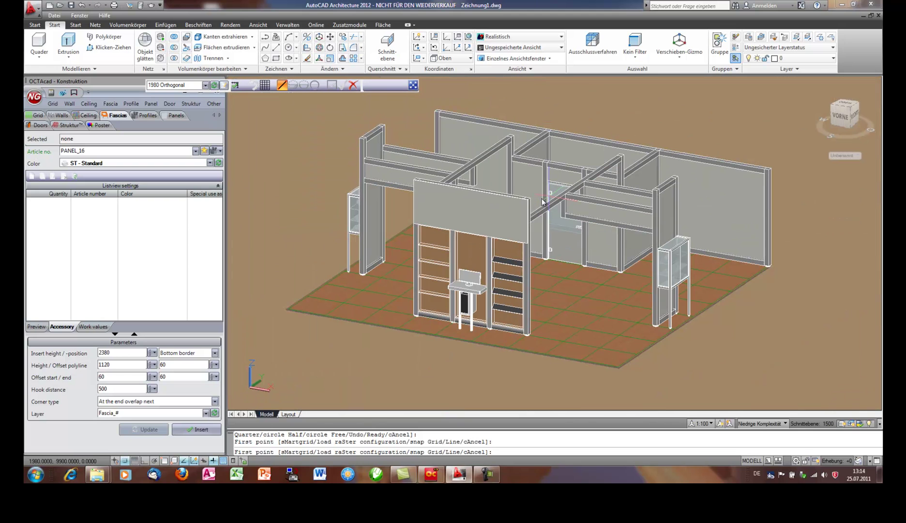
key("Escape")
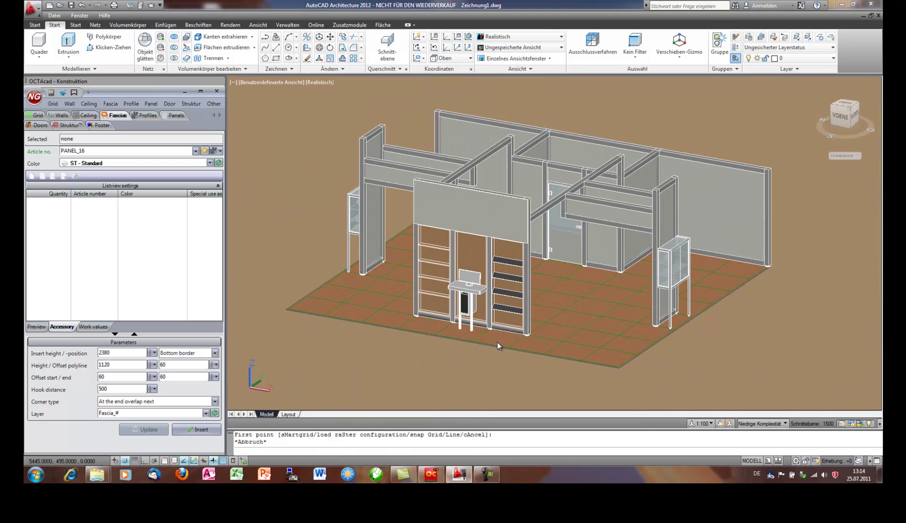
Step: Set the fascia's insert height to 20, its height to 2480 and the corner type to Miter
middle_click_drag(479, 356, 550, 281)
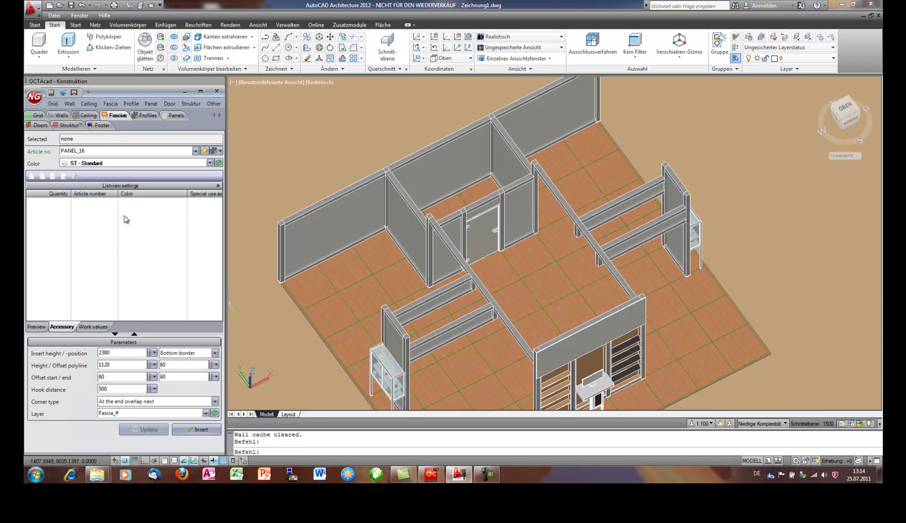
double_click(120, 353)
double_click(125, 367)
left_click(214, 401)
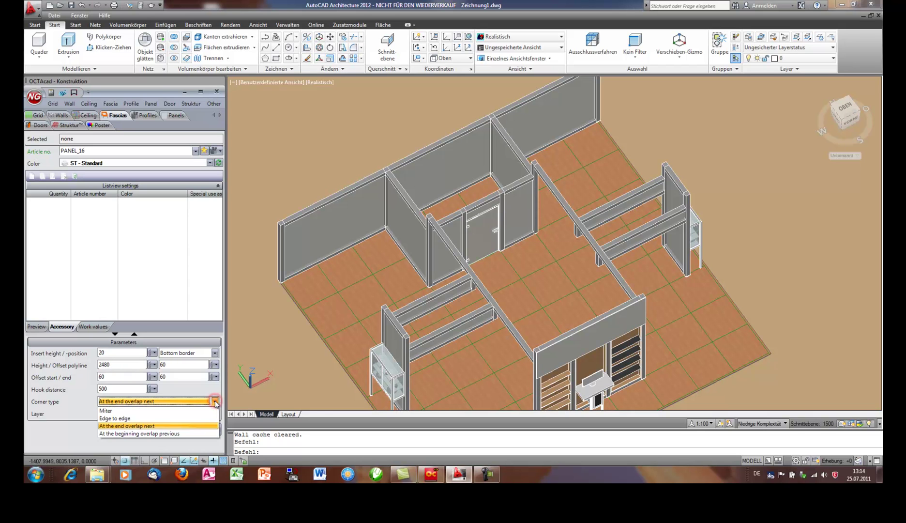
left_click(102, 410)
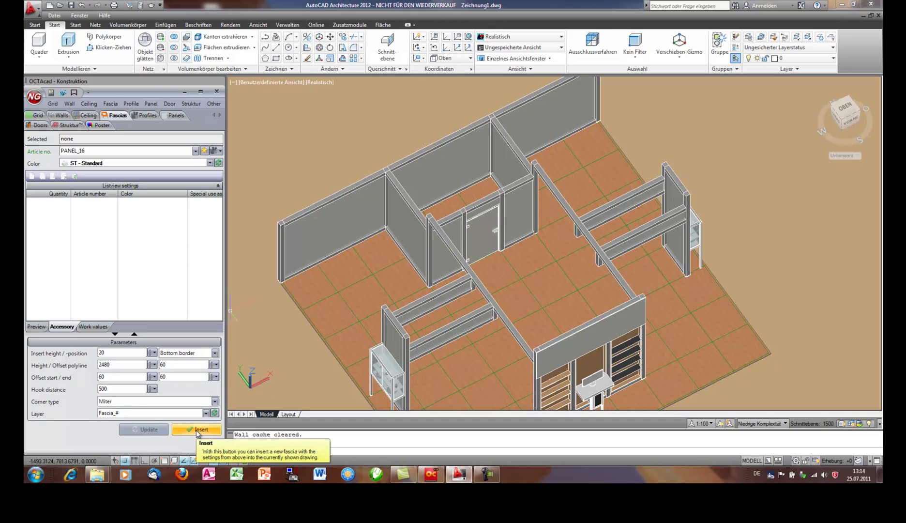
Step: Start inserting the fascia along the left rear wall and the cabin's side wall up to the cabin's front left corner
left_click(198, 430)
left_click(292, 283)
left_click(346, 255)
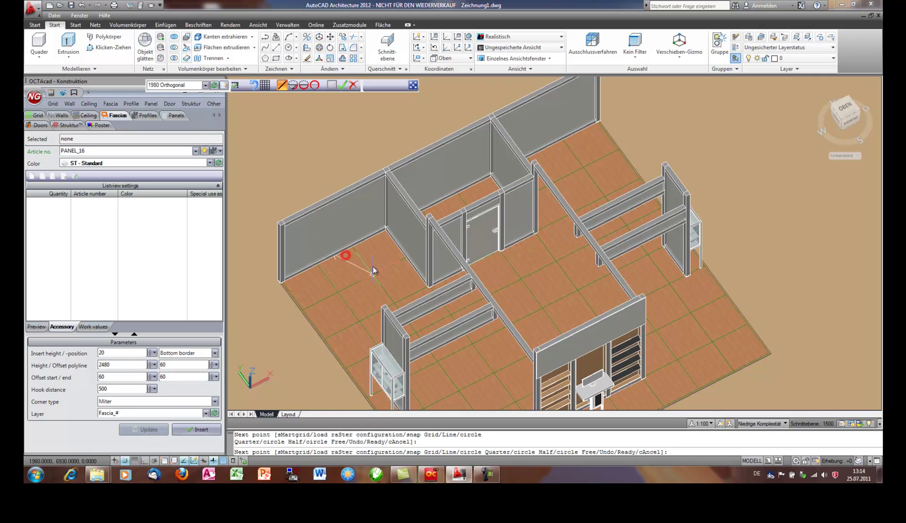
left_click(409, 257)
left_click(432, 288)
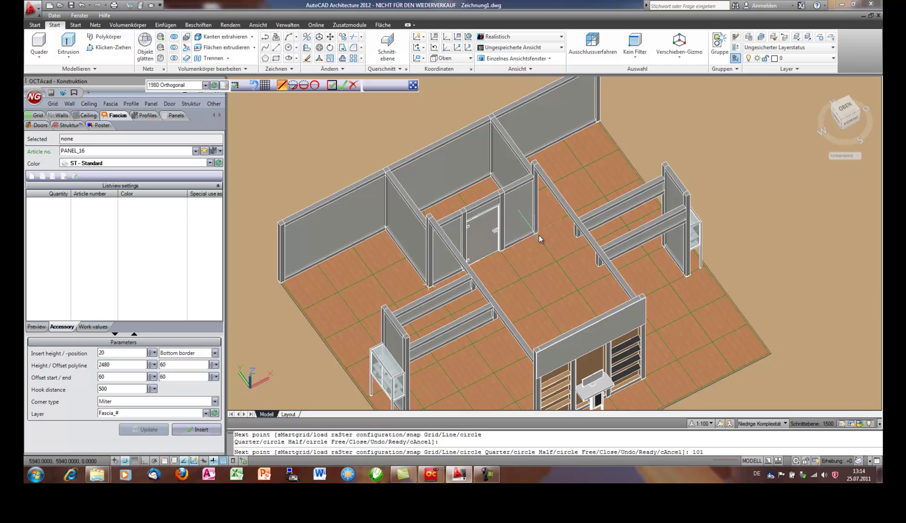
Step: Continue the fascia across the cabin front with segments of 1010, 950 and 1010, and finish it at the right end of the rear wall
key("Return")
type("950")
key("Return")
type("1010")
key("Return")
right_click(696, 129)
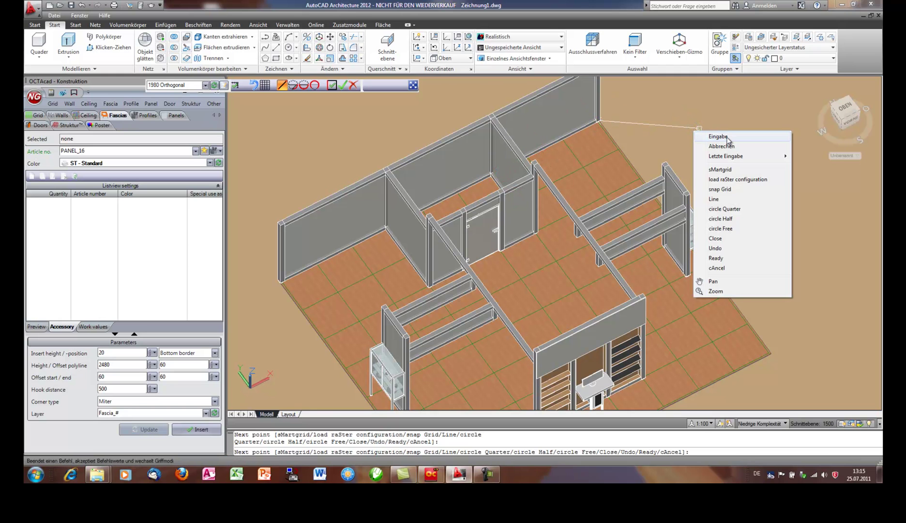
left_click(727, 137)
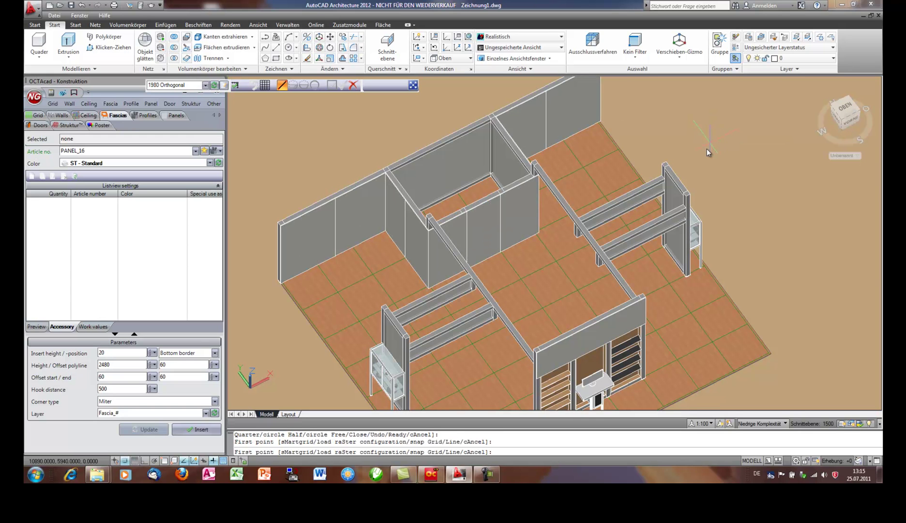
key("Escape")
Step: Create a doorway in the fascia panel covering the cabin door, with a bottom border of 2000 and offsets of 0 and 20
scroll(484, 203, "up", 6)
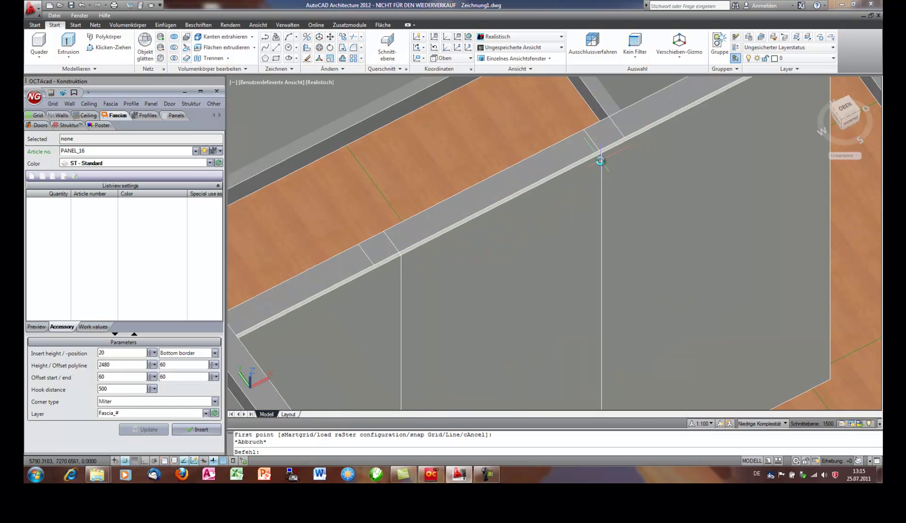
scroll(600, 163, "down", 5)
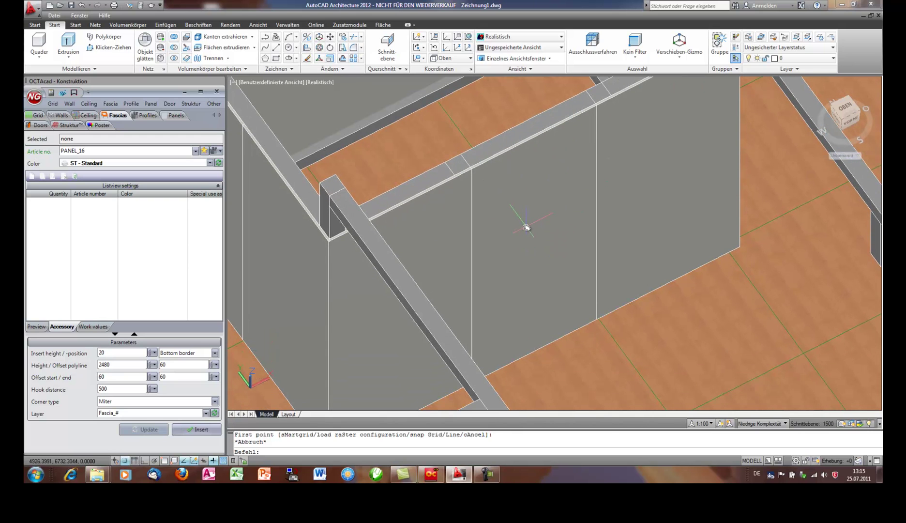
left_click(544, 265)
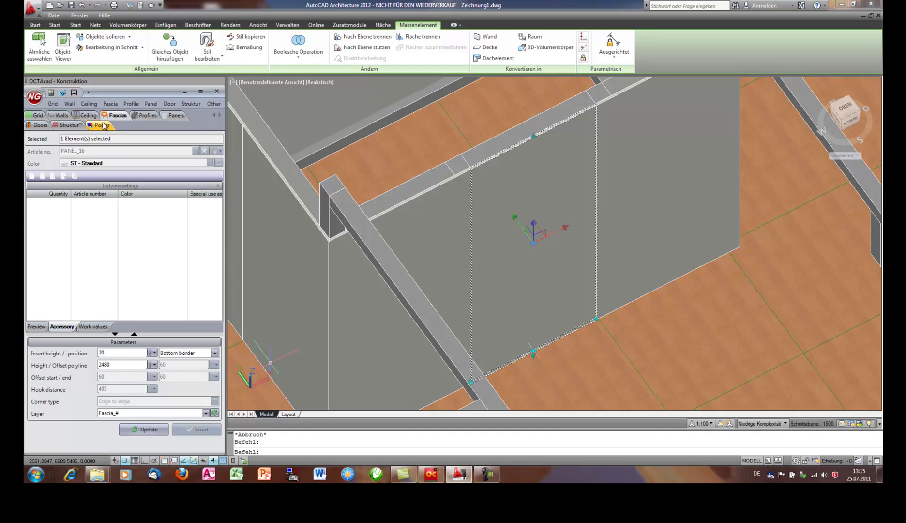
left_click(111, 104)
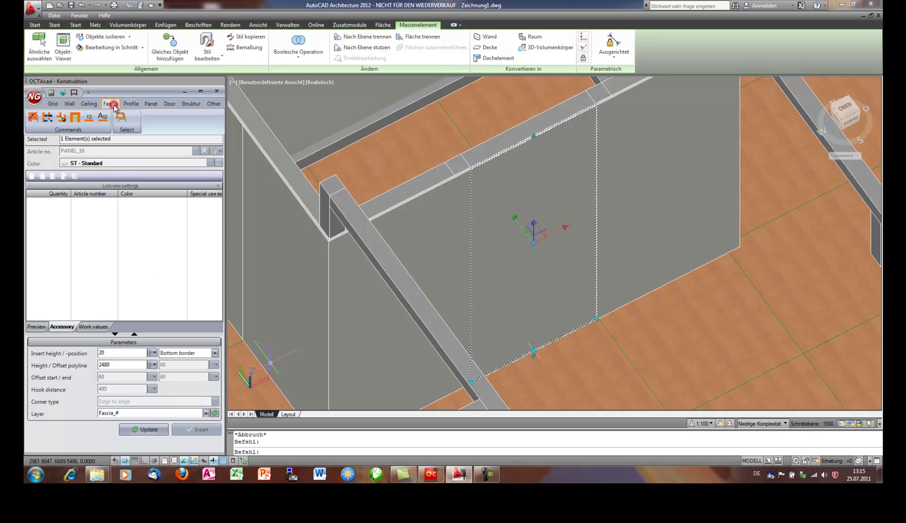
left_click(75, 117)
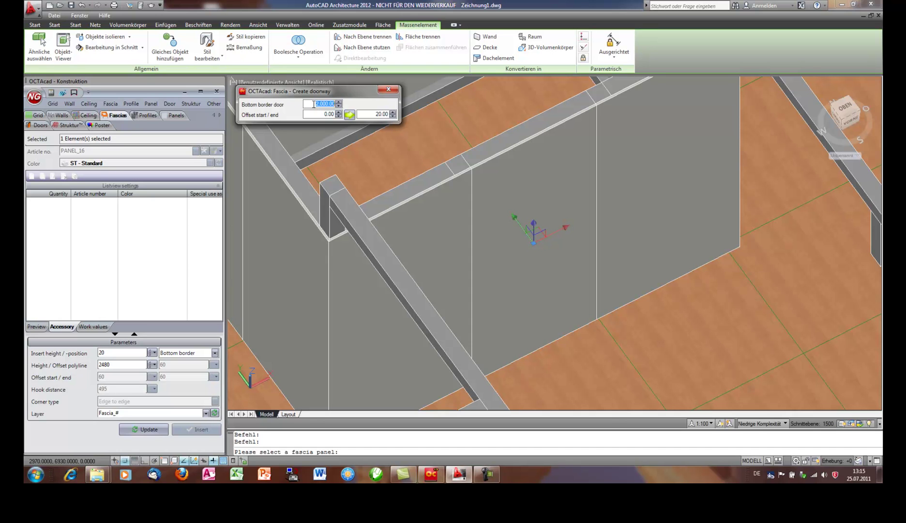
left_click(535, 196)
left_click(388, 90)
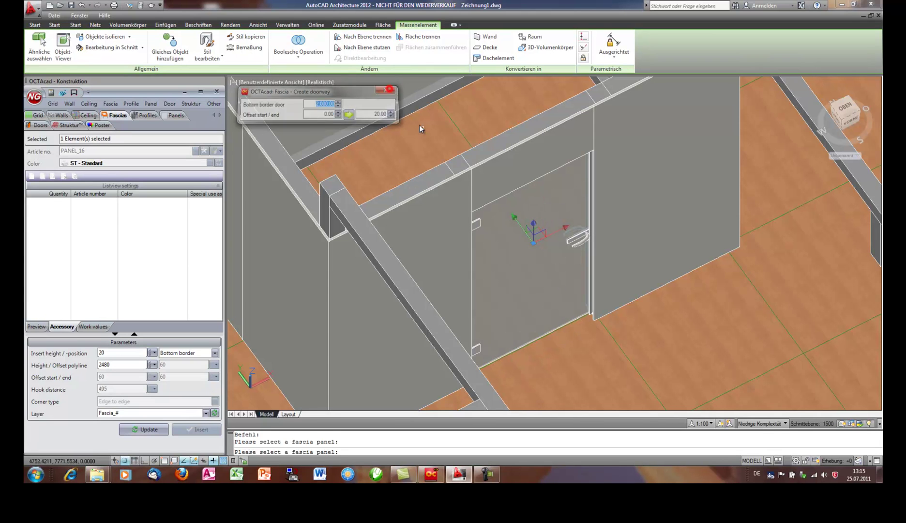
key("Escape")
Step: Turn off snap and start the fascia corner type change on the panel beside the left rear inner corner
middle_click_drag(576, 354, 695, 333, "shift")
scroll(495, 269, "up", 6)
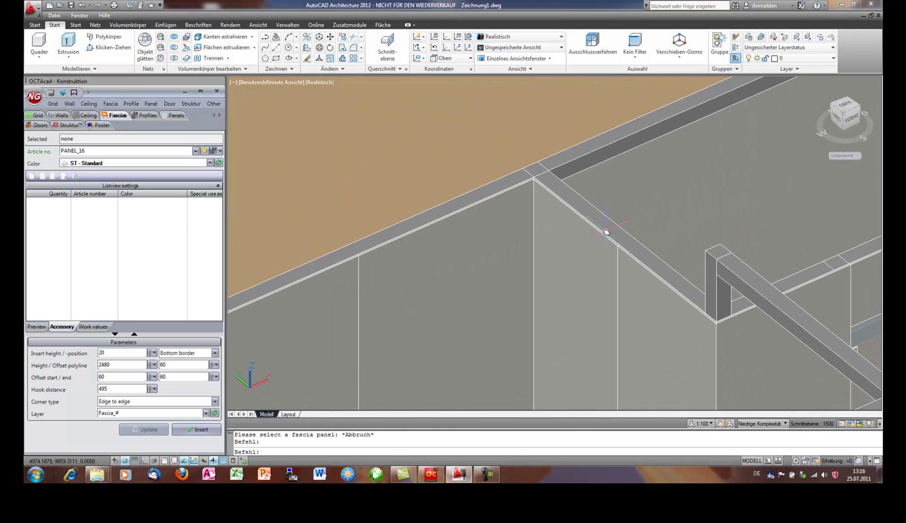
scroll(539, 172, "up", 4)
scroll(538, 172, "up", 2)
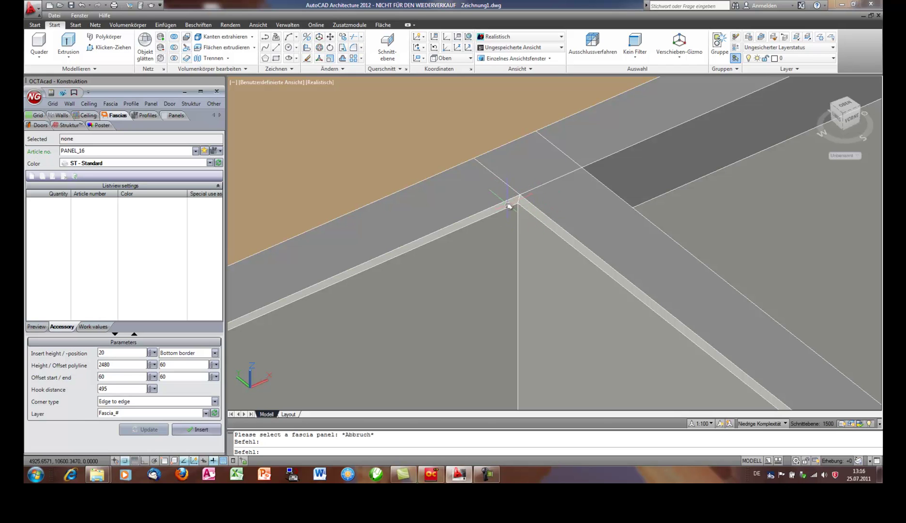
left_click(127, 460)
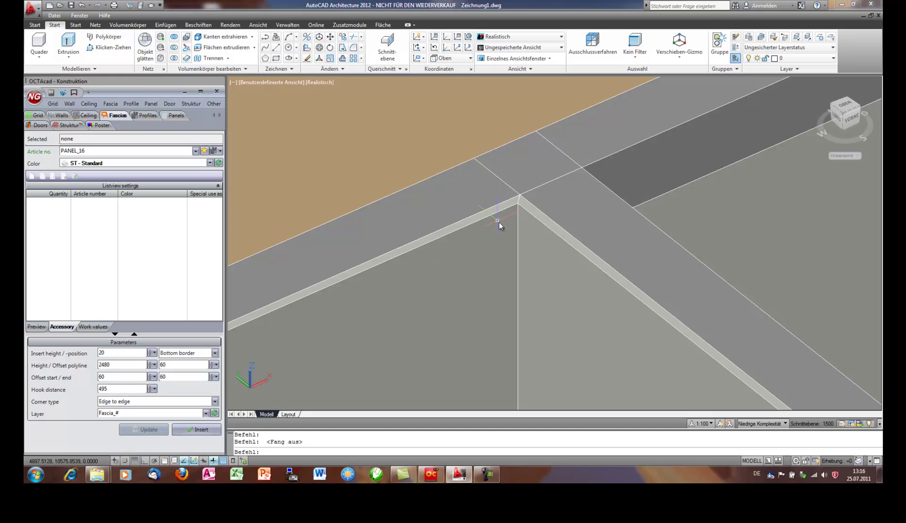
left_click(110, 104)
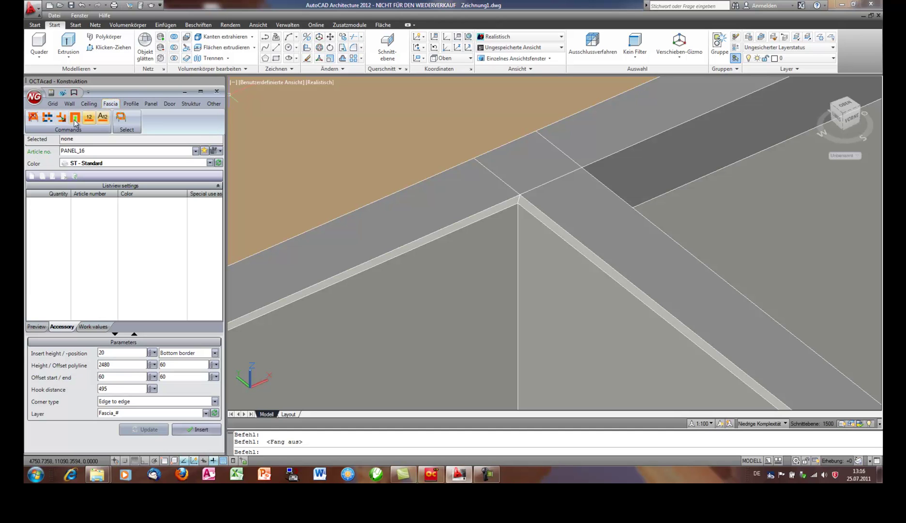
left_click(48, 117)
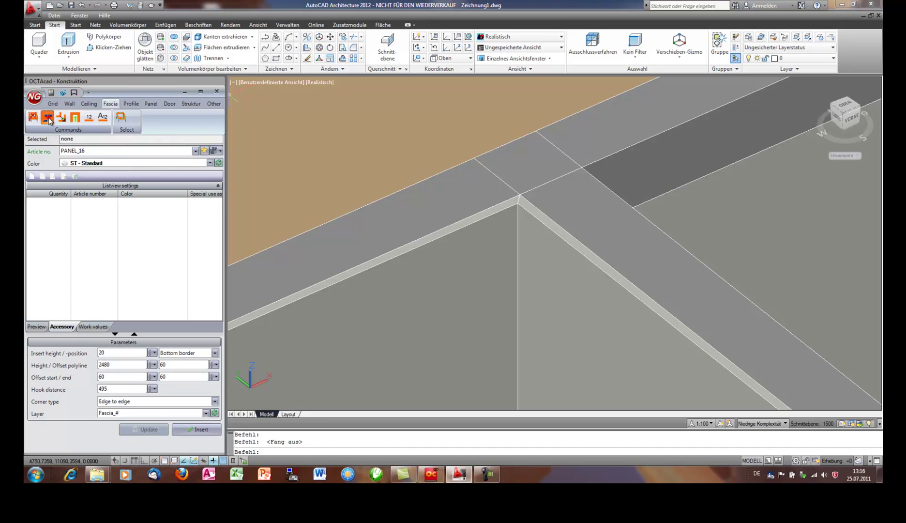
left_click(468, 269)
scroll(533, 211, "up", 1)
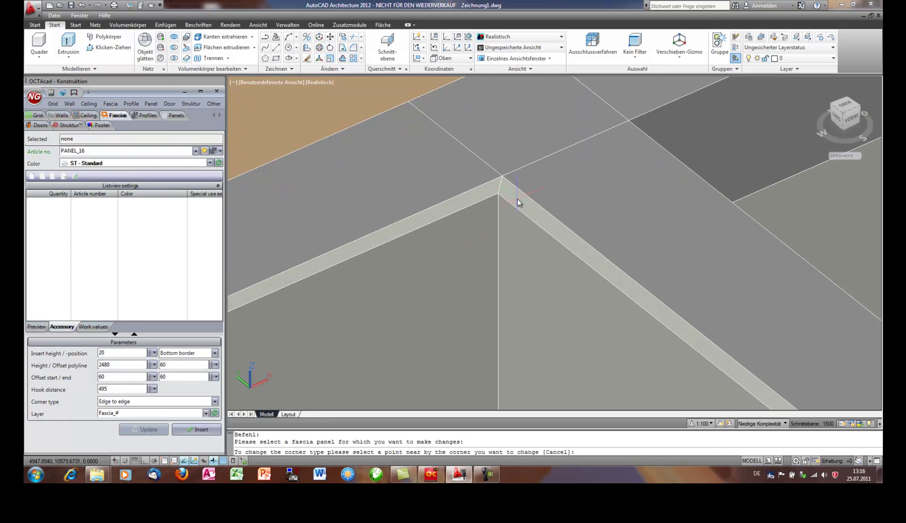
Step: Cycle through the corner types where the left rear wall fascia meets the cabin's side wall
left_click(512, 226)
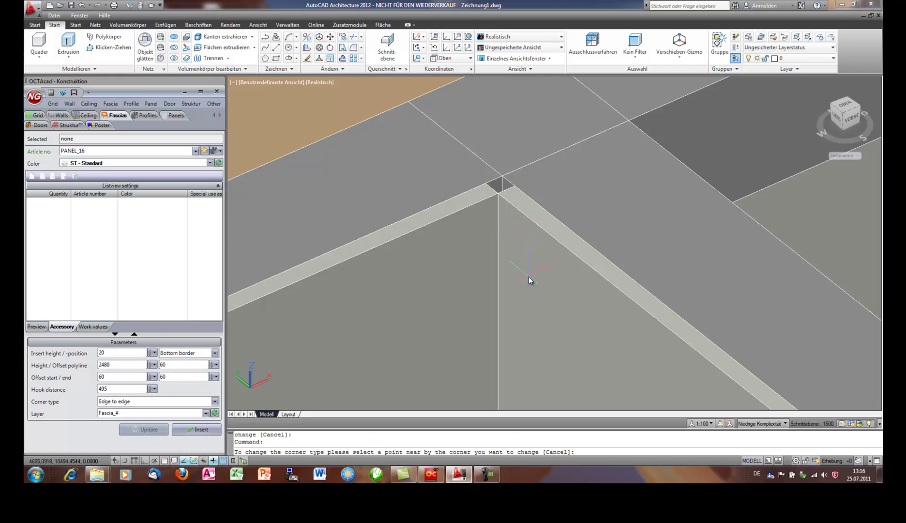
left_click(524, 240)
left_click(540, 252)
left_click(528, 284)
left_click(540, 278)
Step: Change the fascia joint at the cabin's front left corner to an overlapping corner type
scroll(533, 242, "down", 3)
middle_click_drag(651, 338, 425, 146)
middle_click_drag(648, 360, 502, 270)
scroll(501, 269, "up", 4)
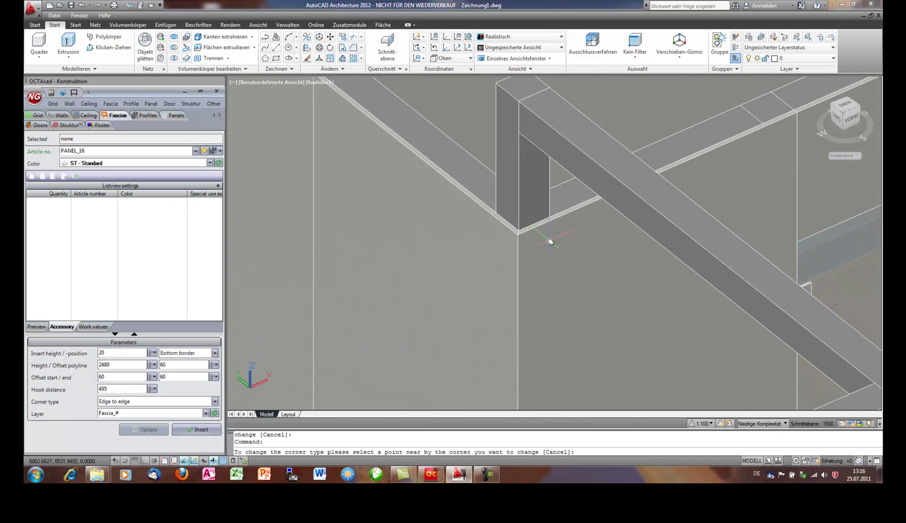
left_click(506, 236)
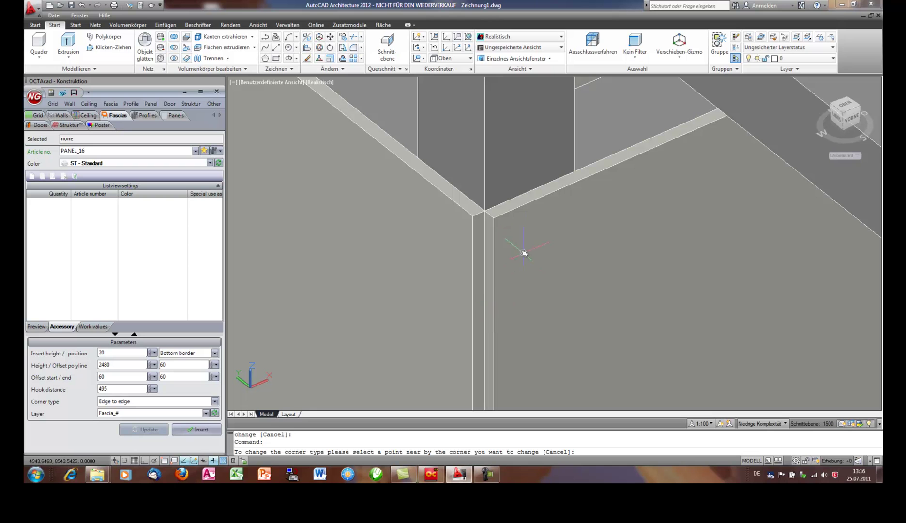
left_click(520, 236)
left_click(524, 251)
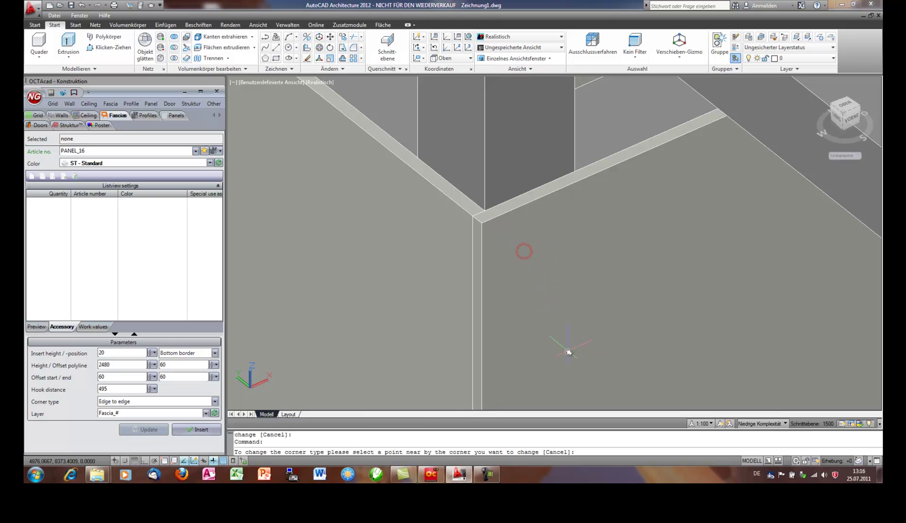
Step: Change the fascia corner type at the cabin's front right corner
scroll(639, 247, "down", 4)
middle_click_drag(779, 213, 438, 363)
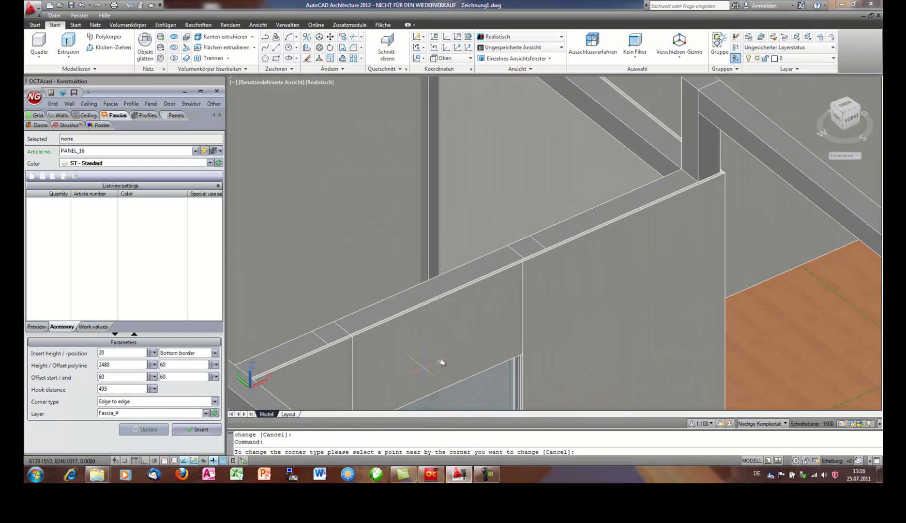
middle_click_drag(733, 194, 637, 253)
scroll(629, 246, "up", 3)
scroll(626, 241, "up", 2)
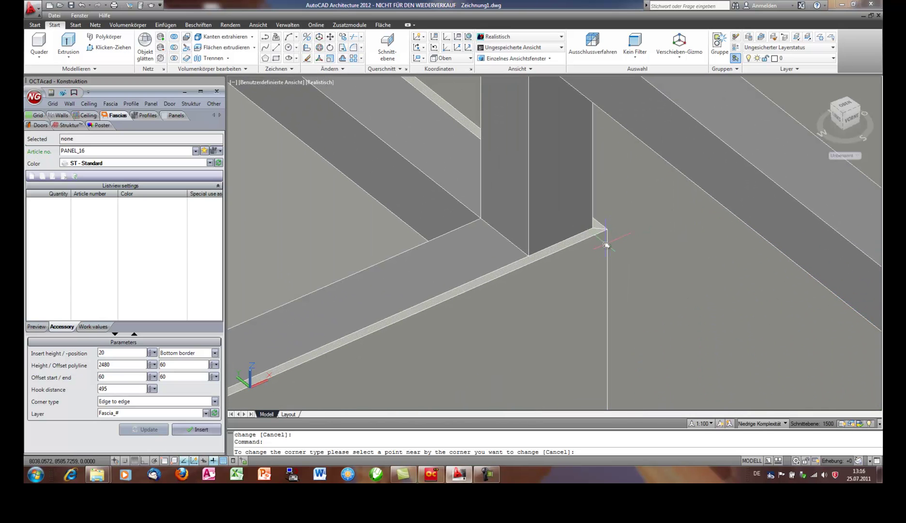
left_click(576, 267)
Step: Change the fascia corner type where the cabin's right side wall meets the rear wall
scroll(637, 253, "down", 3)
middle_click_drag(481, 132, 562, 252)
scroll(562, 252, "up", 3)
scroll(562, 252, "down", 3)
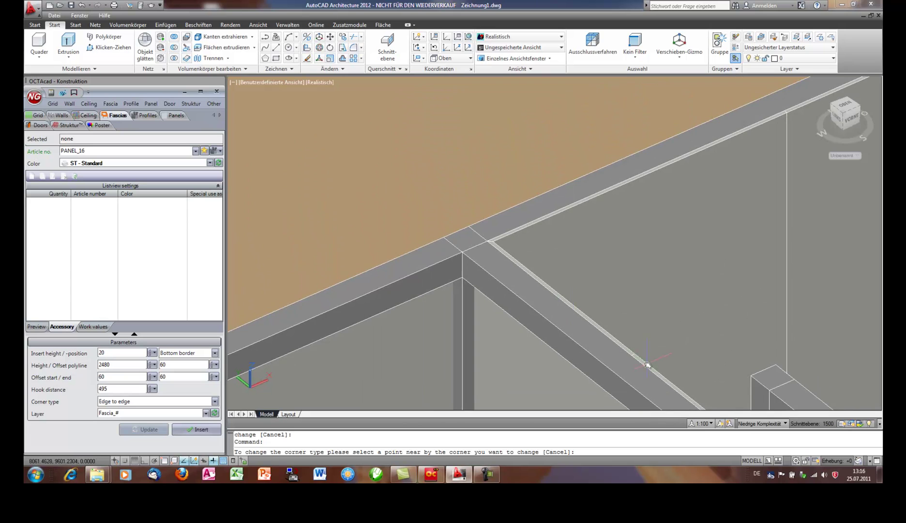
scroll(496, 246, "up", 3)
left_click(526, 228)
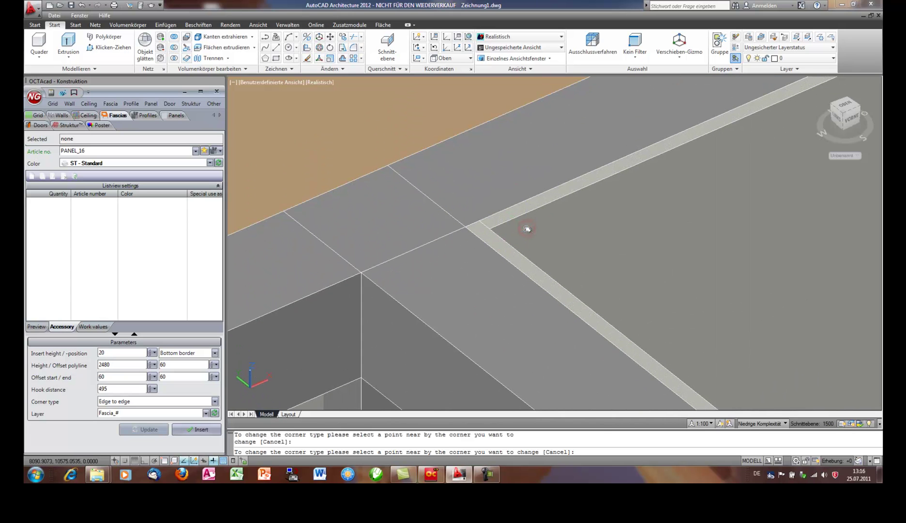
scroll(533, 230, "down", 3)
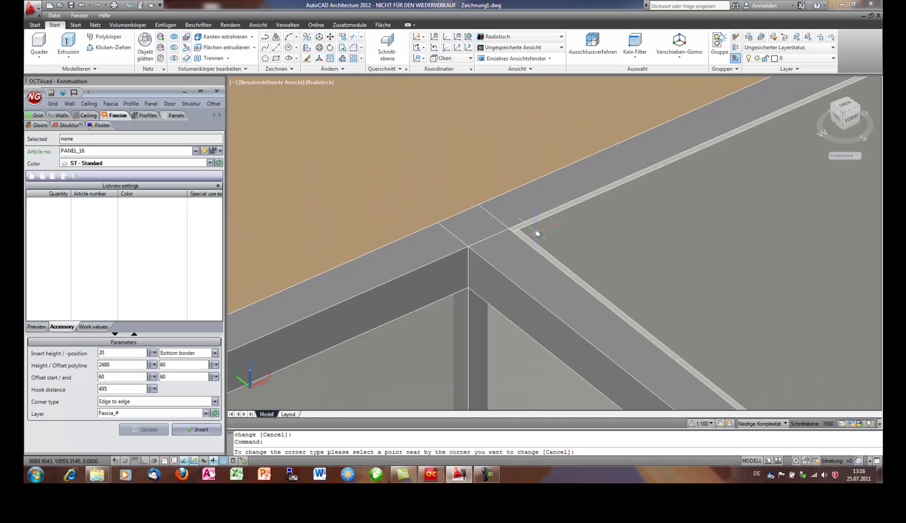
right_click(550, 231)
left_click(576, 237)
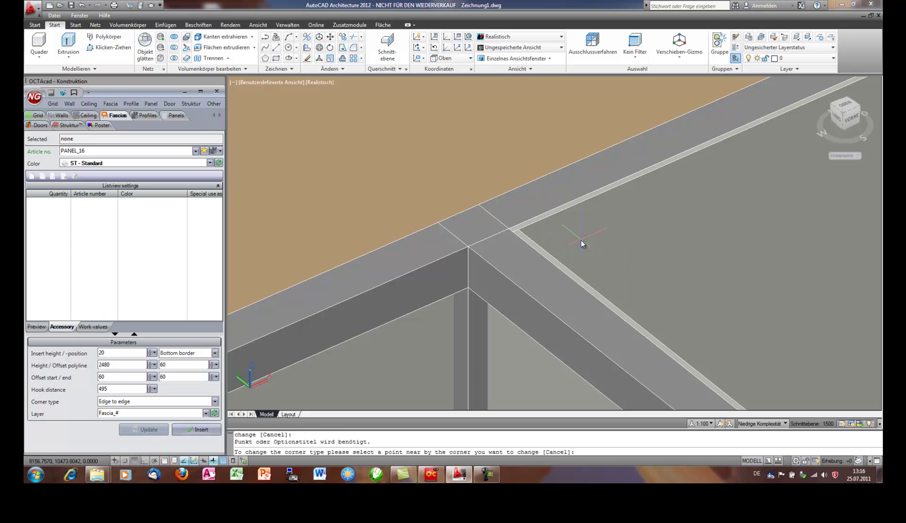
Step: Finish the corner type changes and switch the stand model to the top view
key("Escape")
scroll(607, 235, "down", 10)
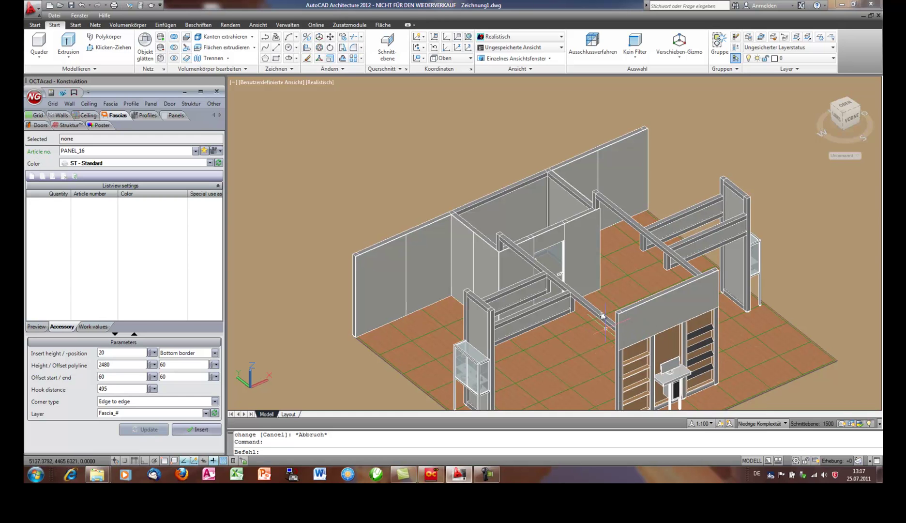
middle_click_drag(600, 325, 593, 256)
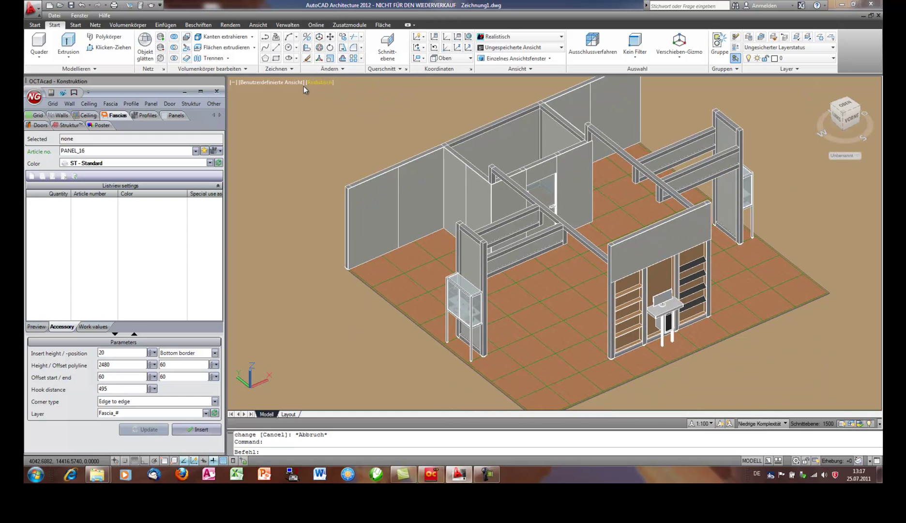
left_click(291, 81)
left_click(312, 106)
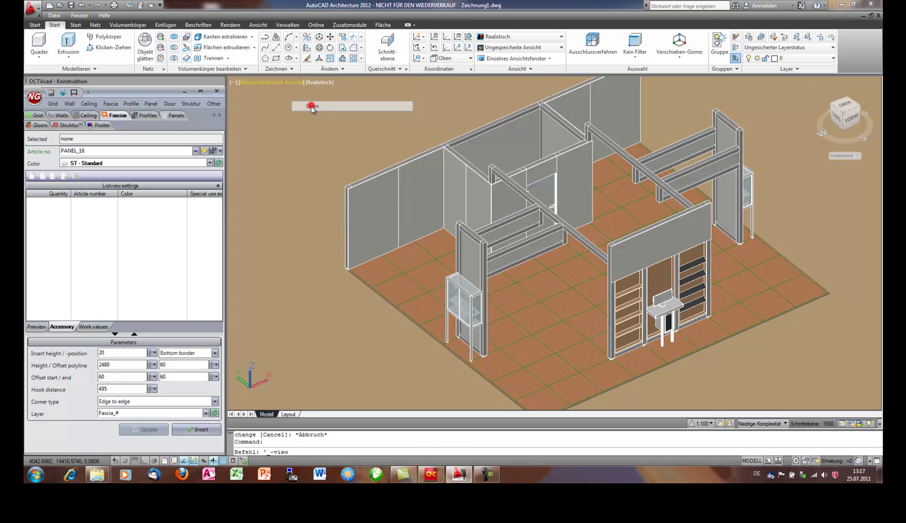
scroll(575, 252, "up", 8)
middle_click_drag(548, 186, 523, 216)
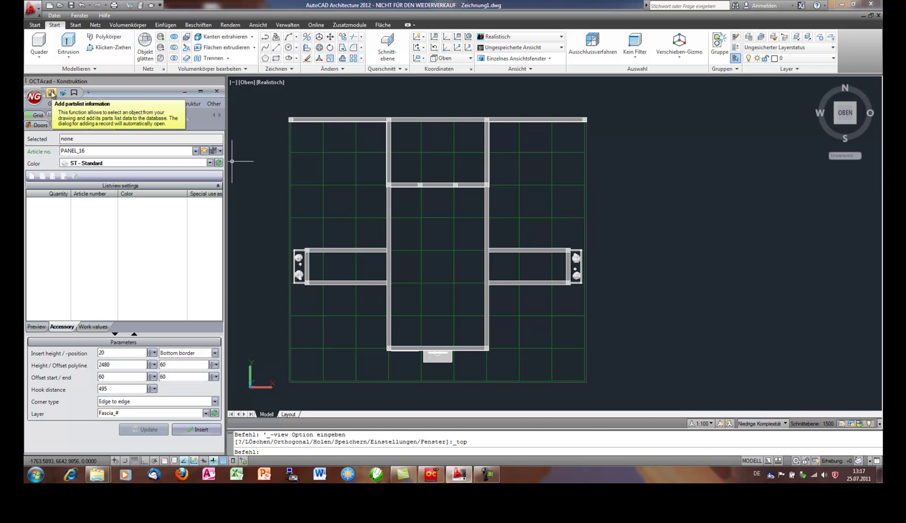
Step: Insert two Stehtisch bar tables from the block library, one in each rear area beside the cabin
left_click(51, 94)
middle_click_drag(382, 180, 434, 167)
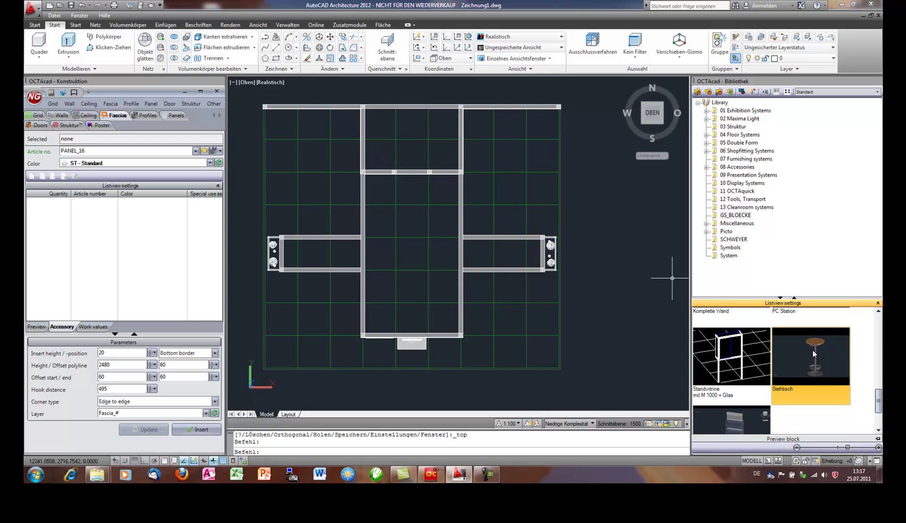
left_click_drag(816, 353, 511, 148)
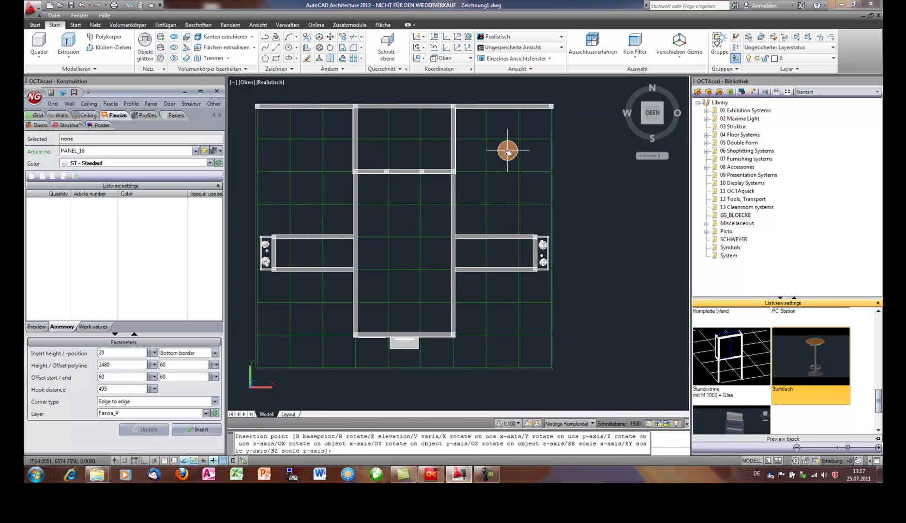
right_click(329, 156)
left_click(362, 164)
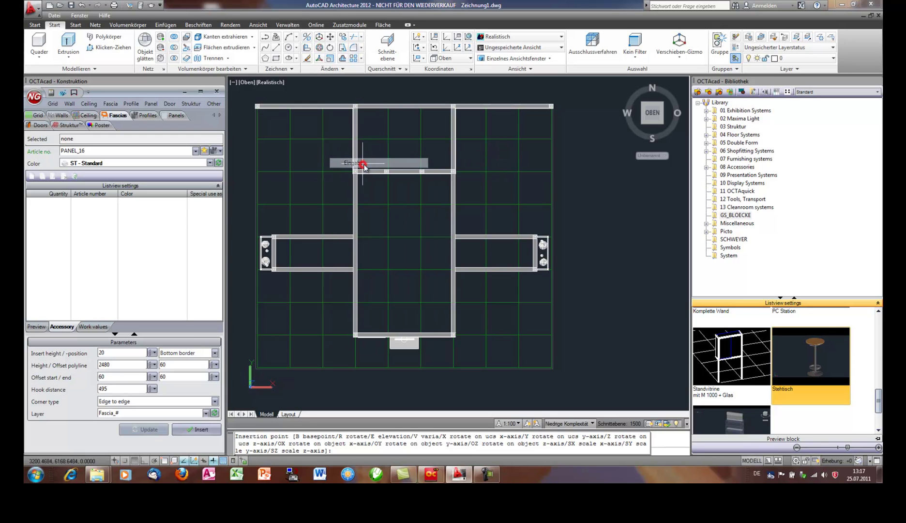
left_click(515, 163)
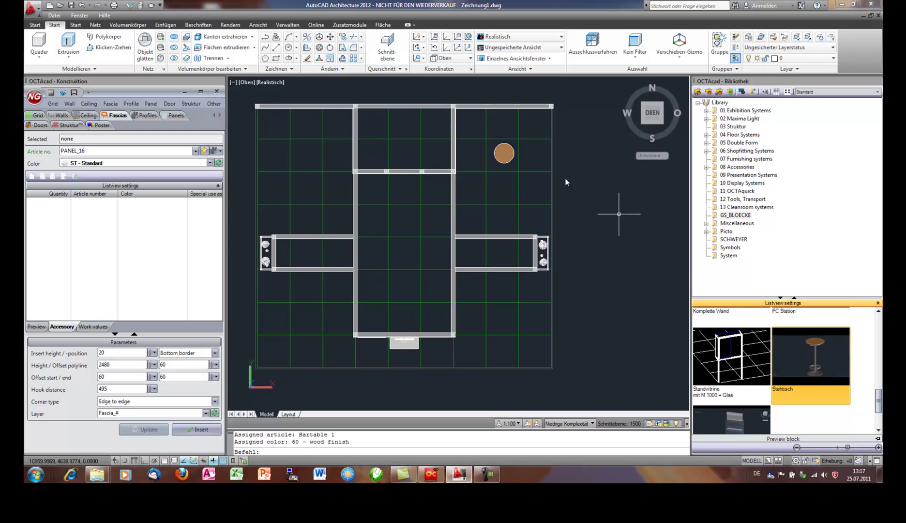
mouse_move(819, 353)
left_mouse_down()
mouse_move(358, 157)
mouse_move(311, 154)
left_mouse_up()
left_click(305, 156)
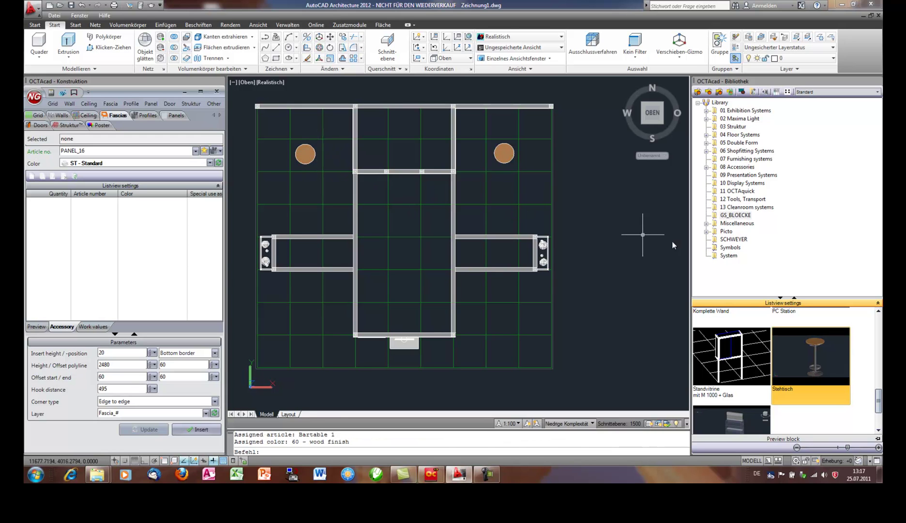
Step: Place four Barhocker1 stools from the library around the bar table east of the cabin, declining the article assignment for the first one
left_click_drag(879, 396, 879, 346)
left_click(736, 355)
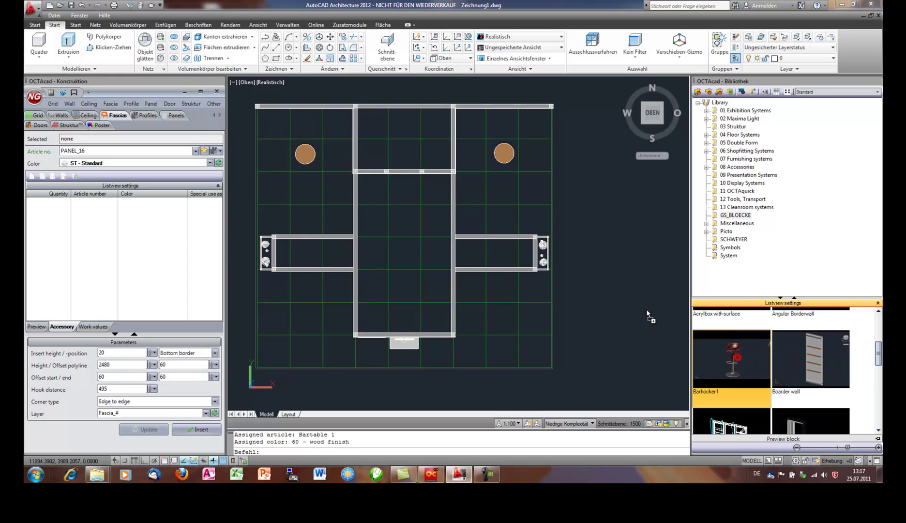
right_click(525, 144)
left_click(541, 151)
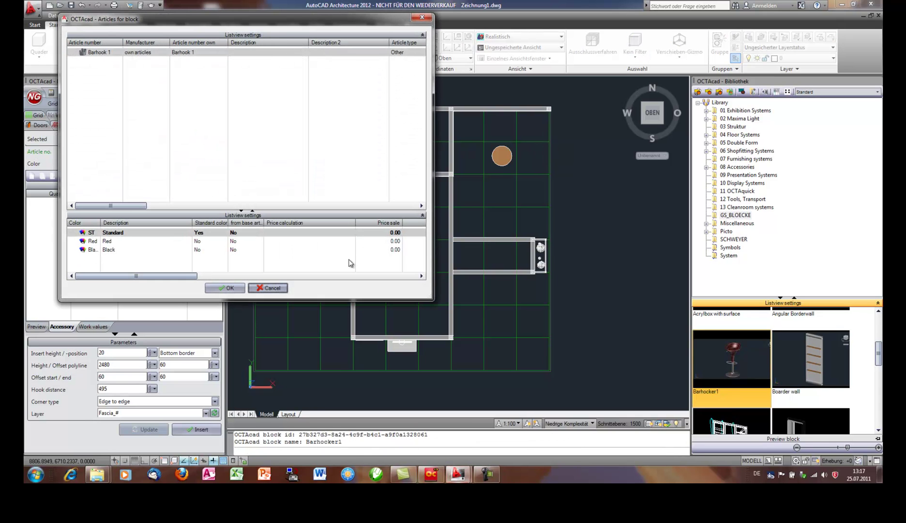
left_click(268, 287)
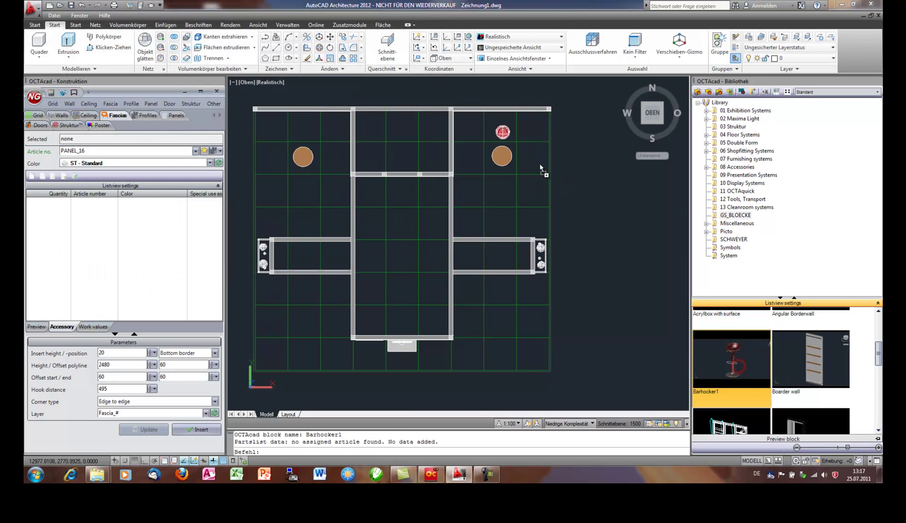
key("Return")
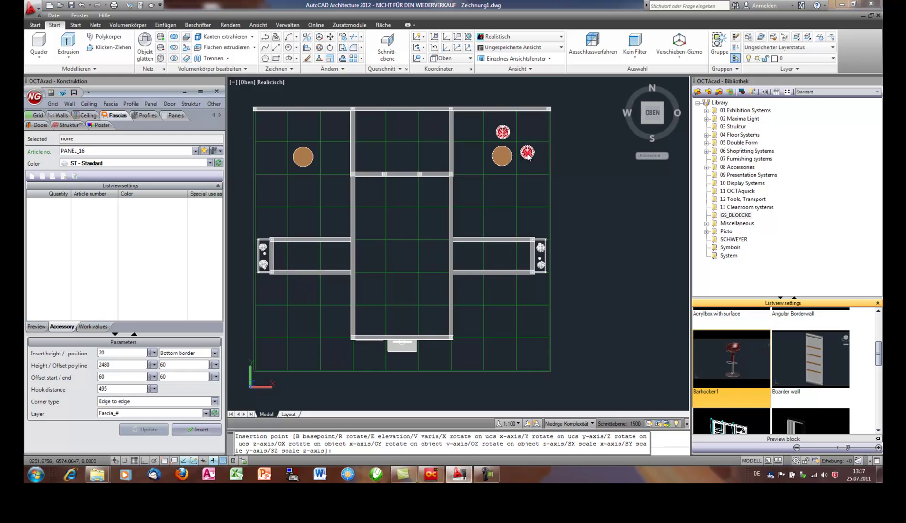
left_click(501, 180)
left_click(478, 152)
Step: Place four Barhocker1 stools around the bar table west of the cabin
left_click(325, 139)
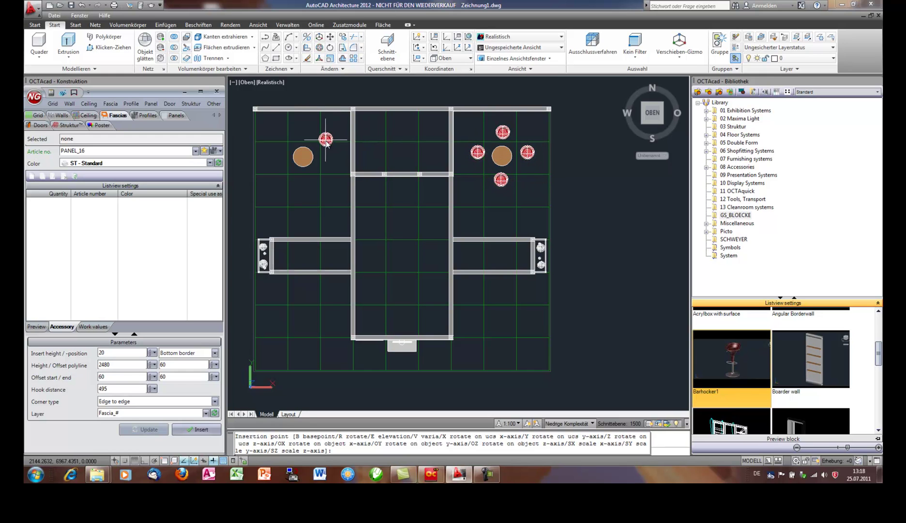
left_click(287, 134)
left_click(281, 177)
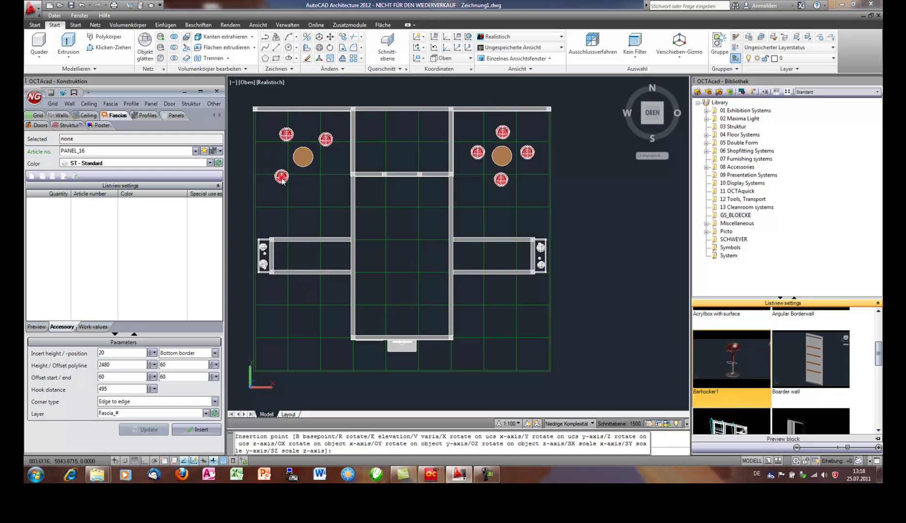
left_click(315, 177)
Step: Place a Barhocker1 stool in front of the PC station and shift it sideways to centre it on the counter
middle_click_drag(389, 359, 402, 277)
scroll(402, 277, "up", 5)
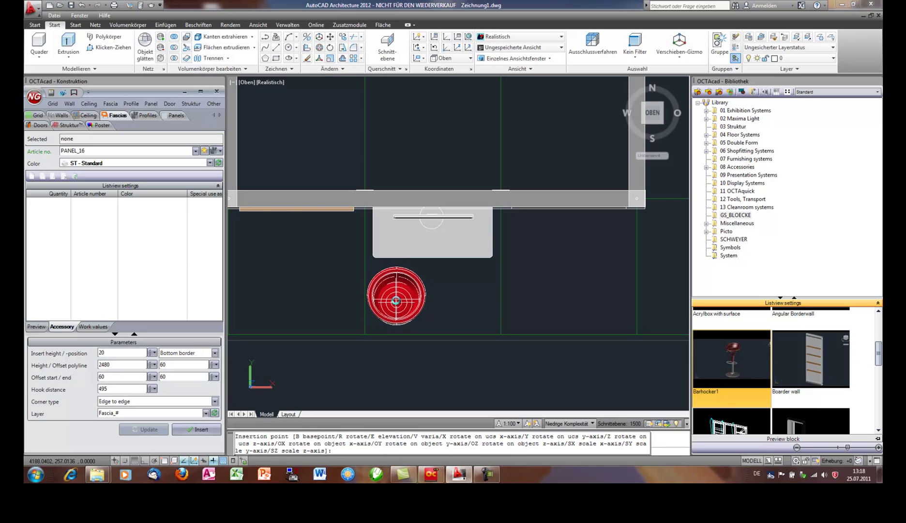
left_click(396, 301)
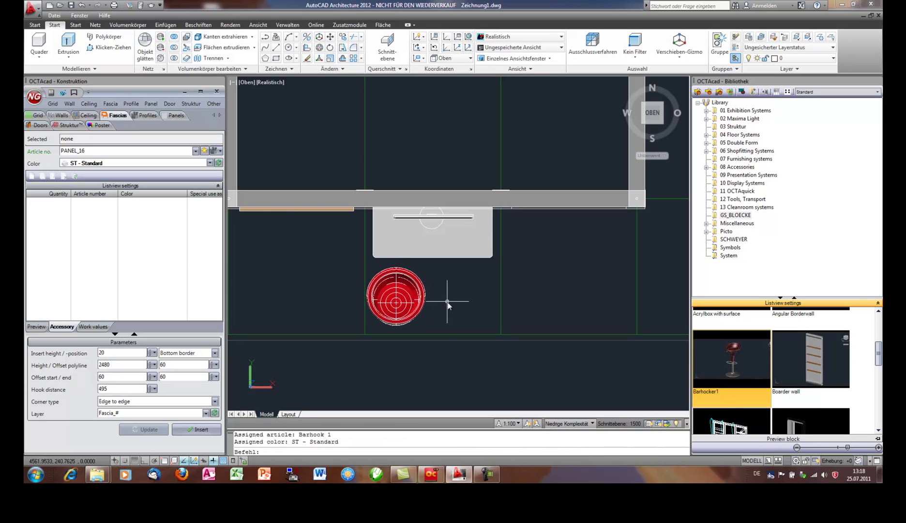
left_click(396, 302)
left_click_drag(422, 300, 463, 298)
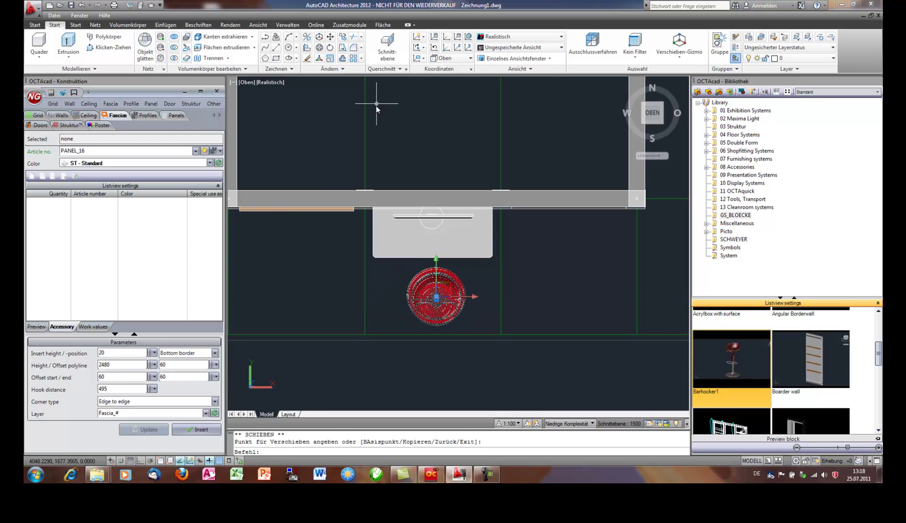
key("Escape")
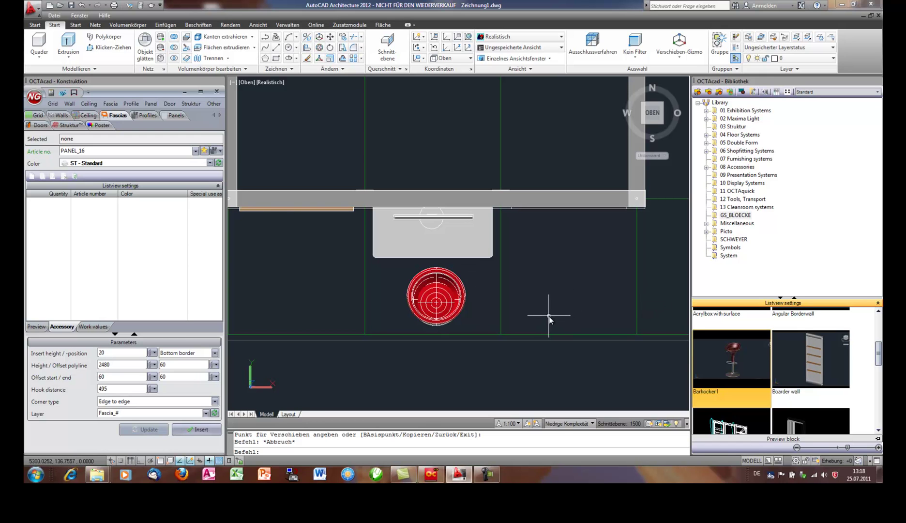
Step: Close the block library and view the furnished stand in 3D from the front
left_click(877, 82)
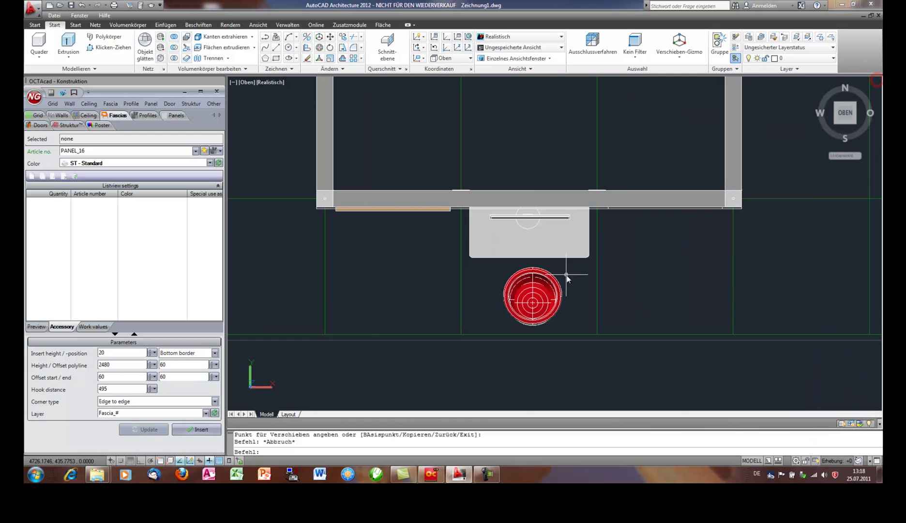
scroll(576, 285, "down", 3)
mouse_move(625, 320)
middle_mouse_down("shift")
mouse_move(607, 299)
mouse_move(617, 329)
mouse_move(628, 199)
mouse_move(562, 241)
middle_mouse_up("shift")
scroll(562, 241, "down", 2)
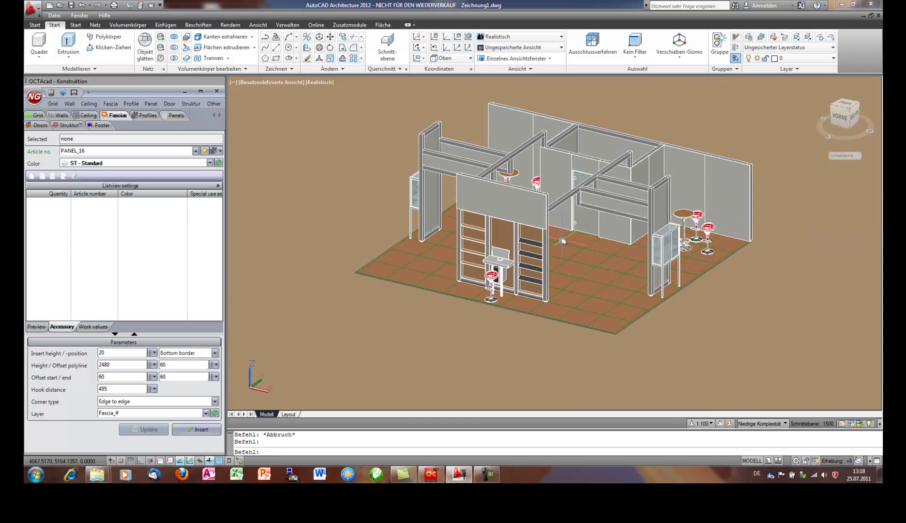
Step: Open the parts list and regenerate it for the current drawing, in English and sorted by Artikelgroup
left_click(63, 93)
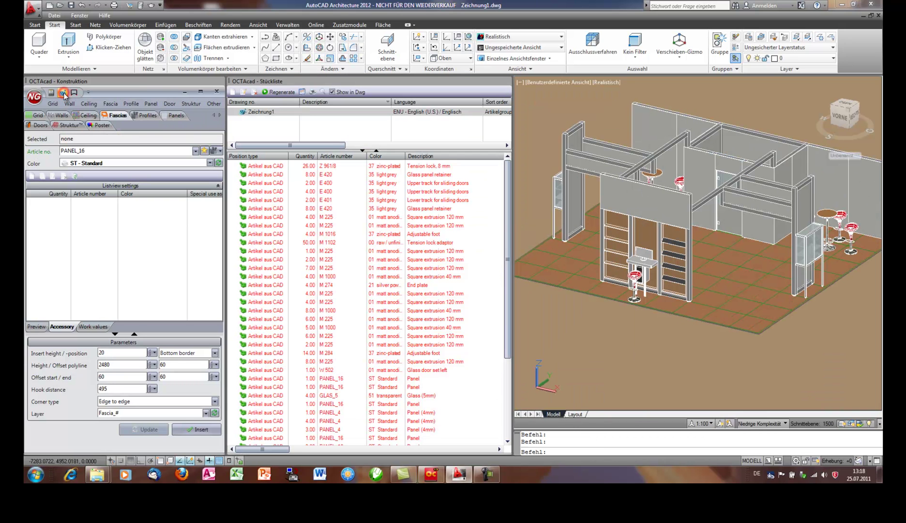
left_click(281, 92)
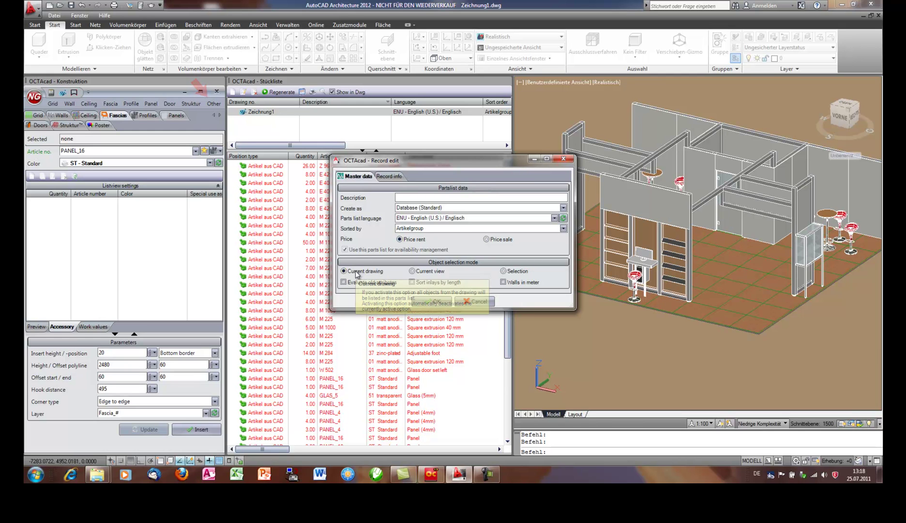
left_click(432, 302)
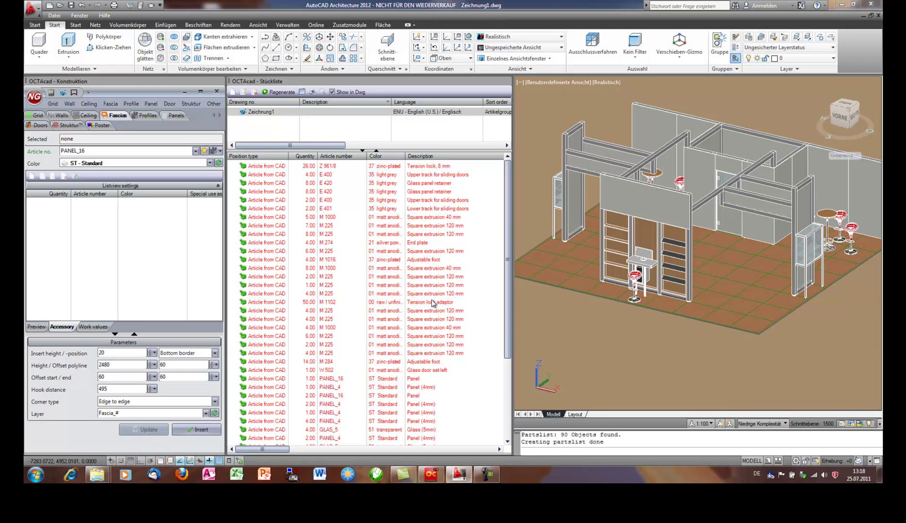
Step: Locate the Bartable 1 and Barhook 1 articles in the drawing through their parts list entries
middle_click_drag(586, 242, 586, 235)
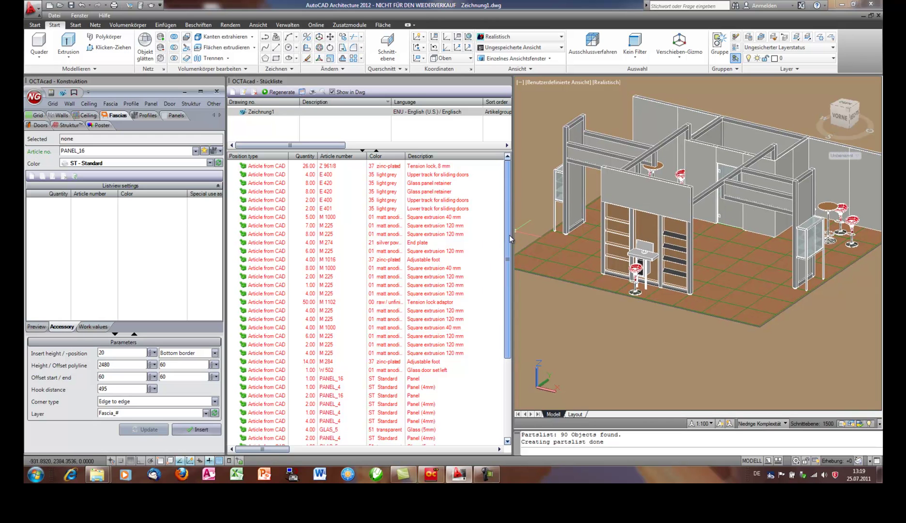
left_click_drag(507, 242, 508, 330)
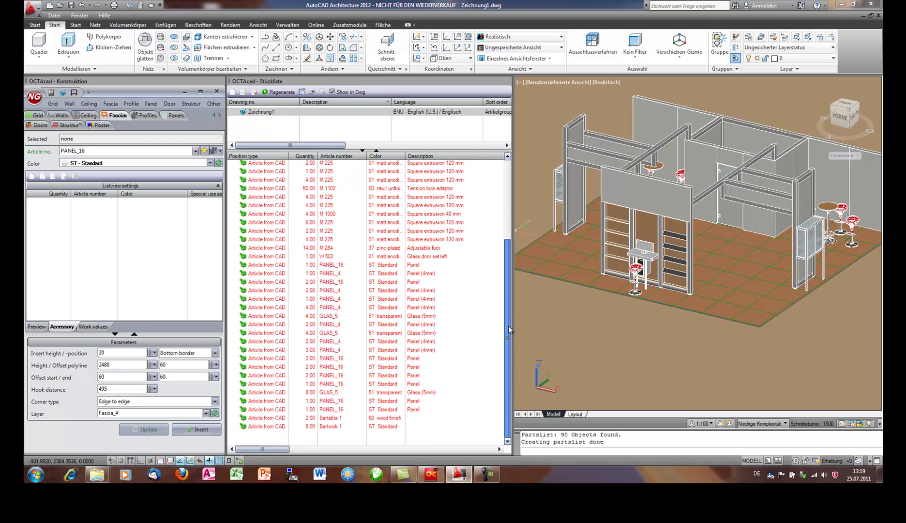
left_click(332, 419)
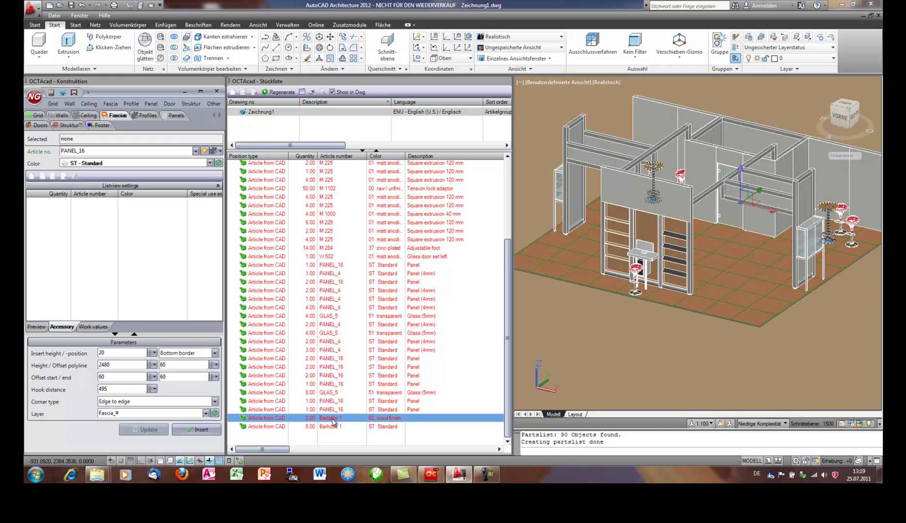
left_click(333, 426)
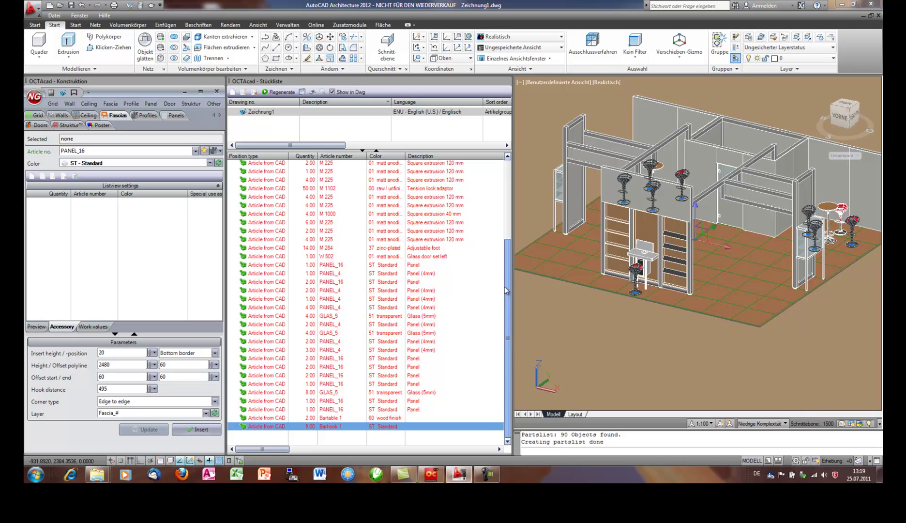
Step: Locate the M 1000 and M 225 square extrusions in the model through their parts list entries, and close the parts list
left_click_drag(507, 283, 508, 260)
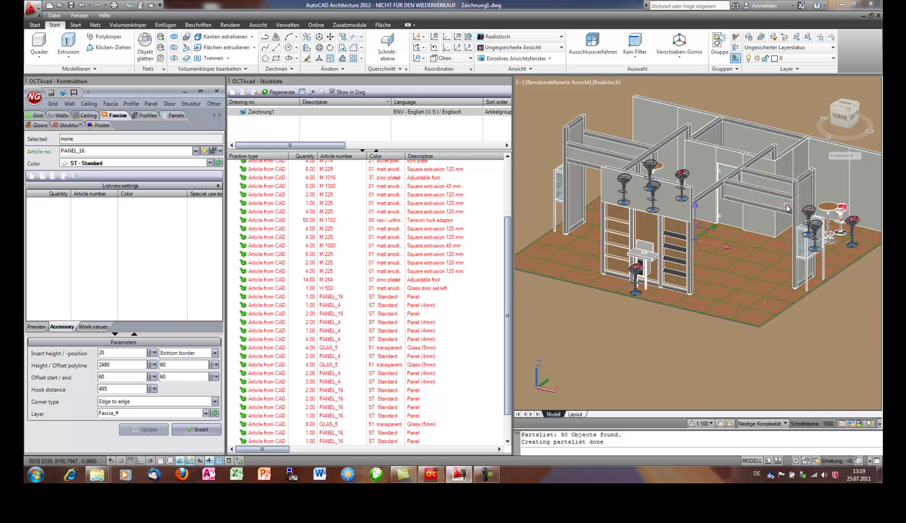
scroll(780, 196, "up", 3)
scroll(767, 198, "up", 3)
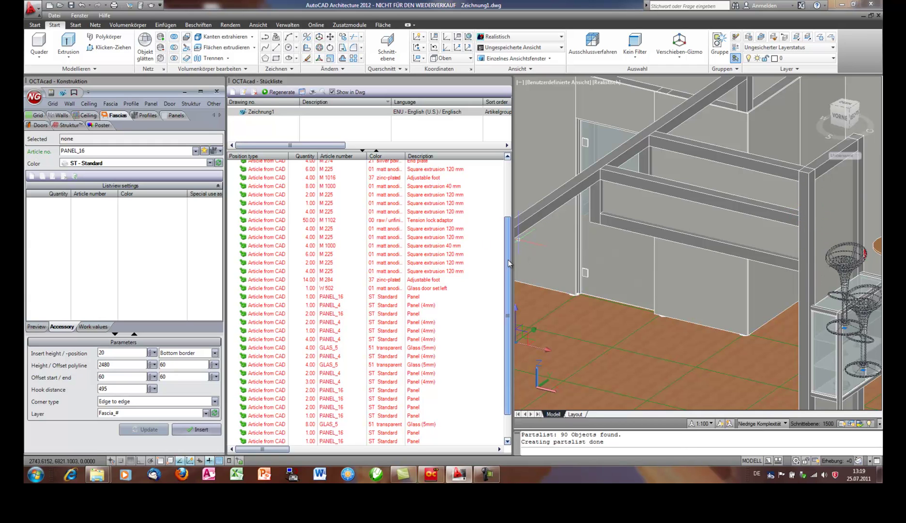
left_click(312, 188)
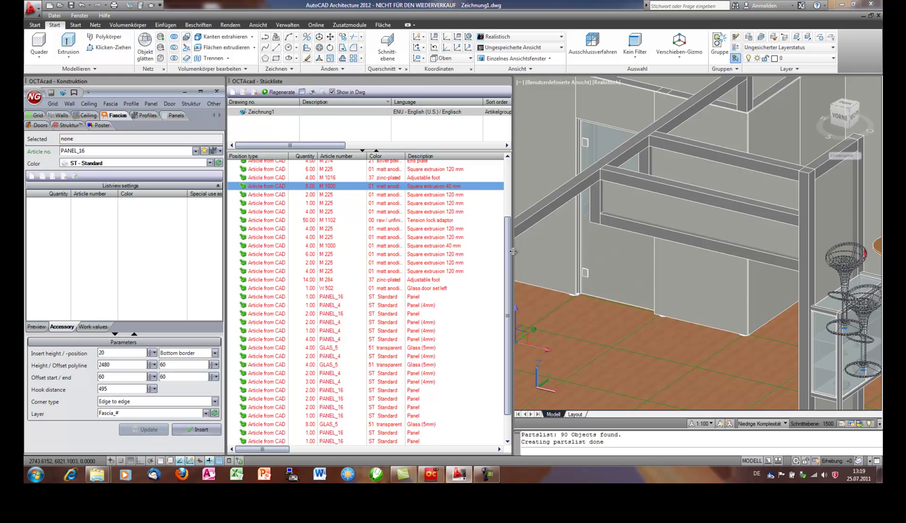
left_click_drag(507, 242, 506, 215)
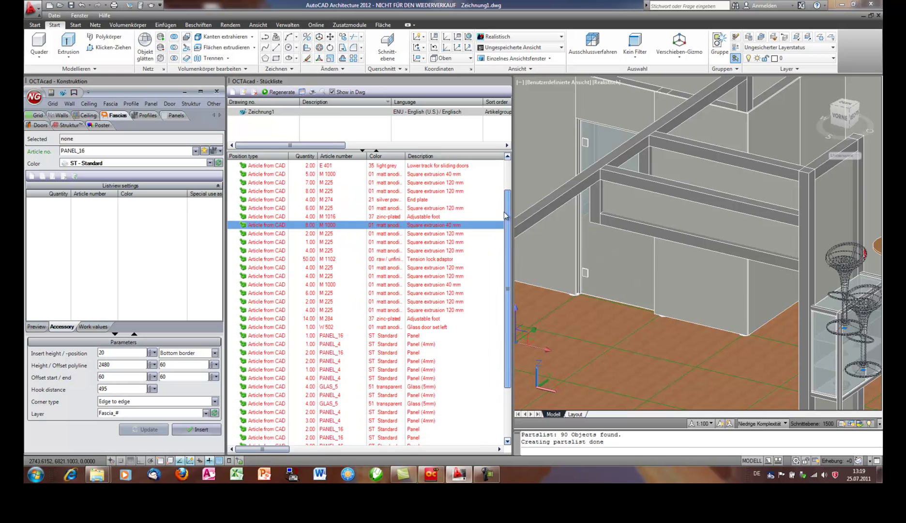
left_click(309, 192)
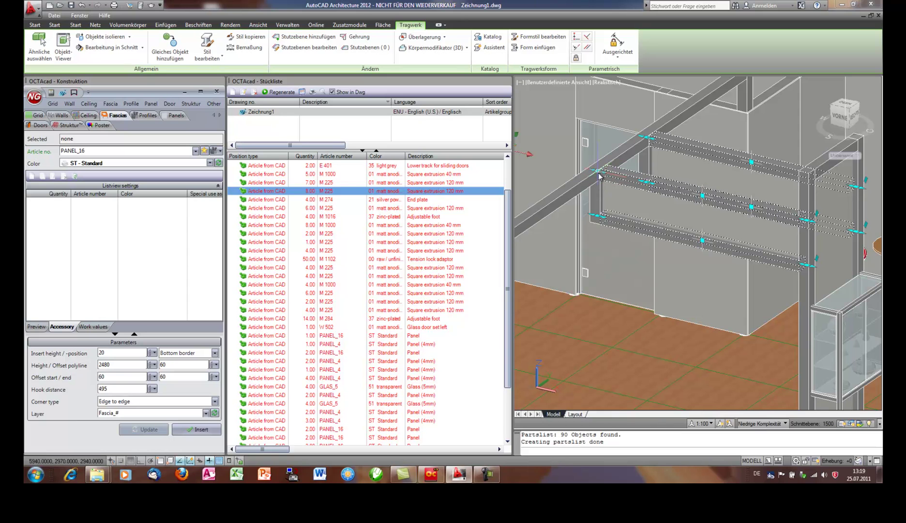
mouse_move(806, 227)
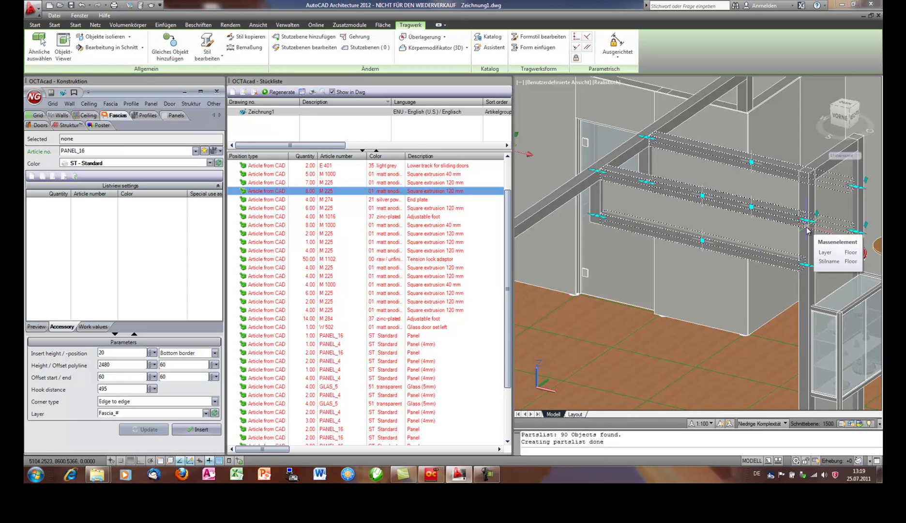
left_click(506, 82)
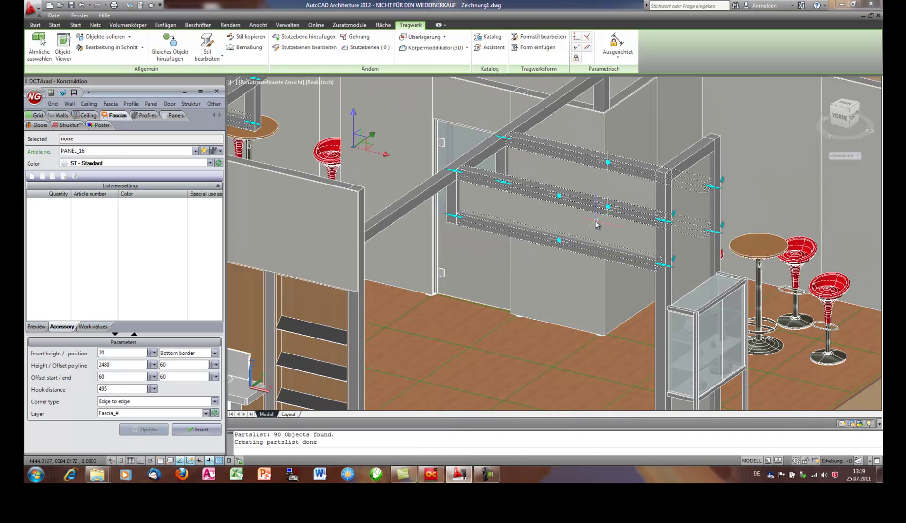
Step: Clear the selection and show the drilling directions of all profile locks in the full drawing
key("Escape")
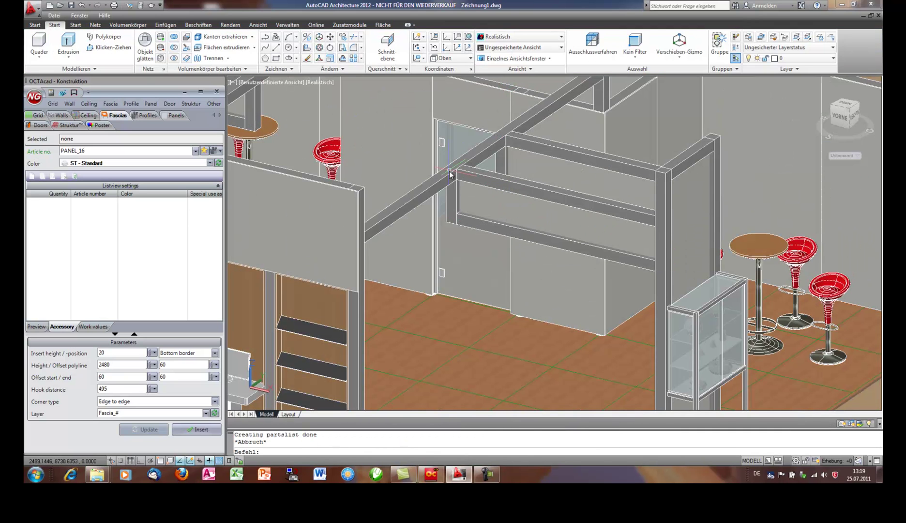
mouse_move(462, 179)
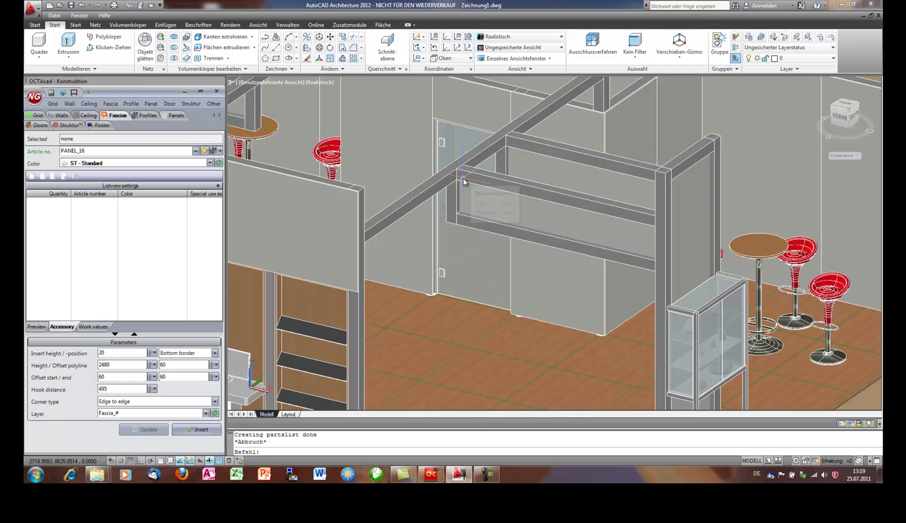
left_click(132, 104)
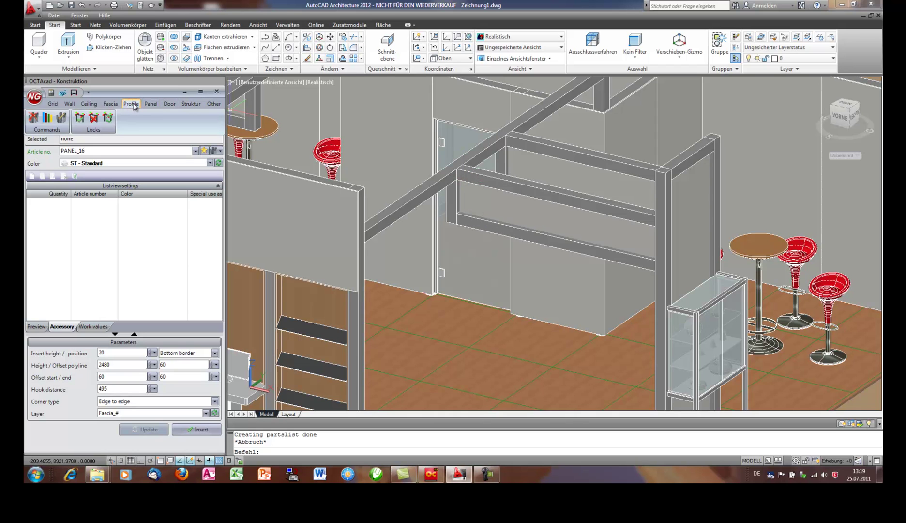
left_click(80, 119)
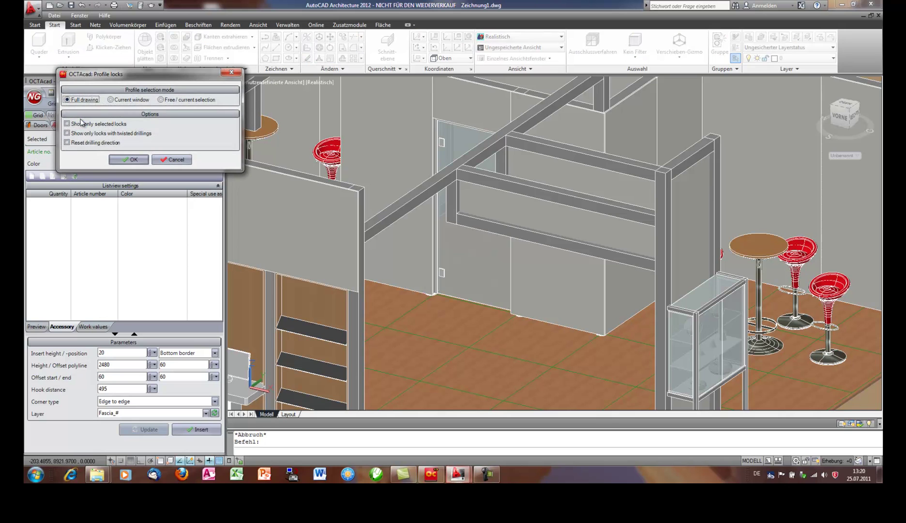
left_click(122, 157)
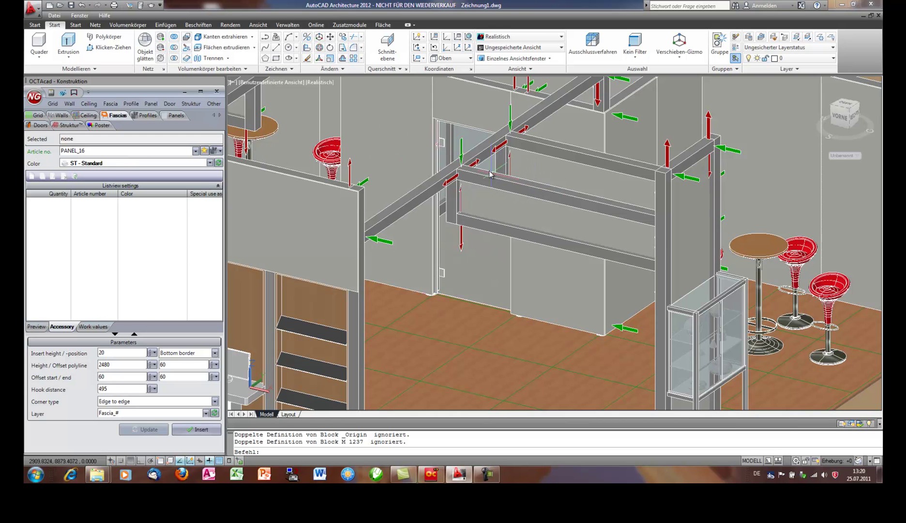
Step: Reverse the drilling direction of the two green-marked locks at the upper ends of the posts beside the glass display case
scroll(537, 191, "up", 5)
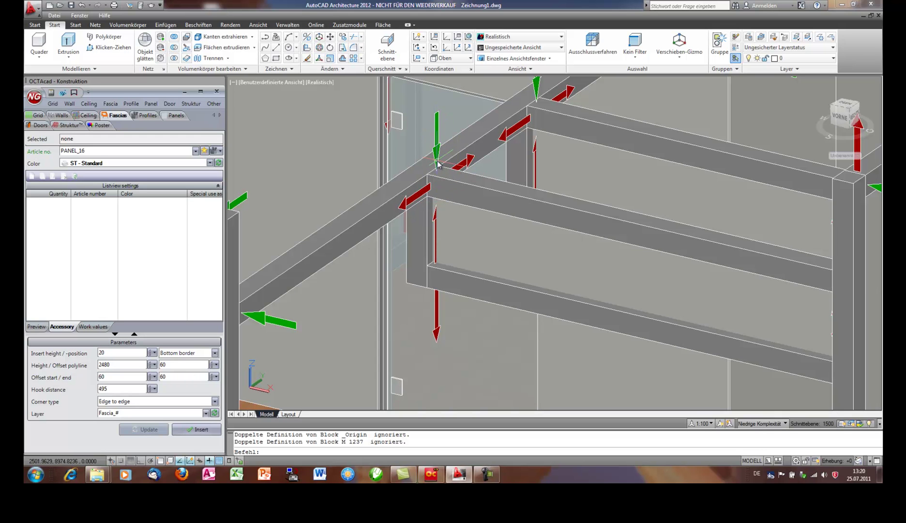
scroll(441, 165, "down", 2)
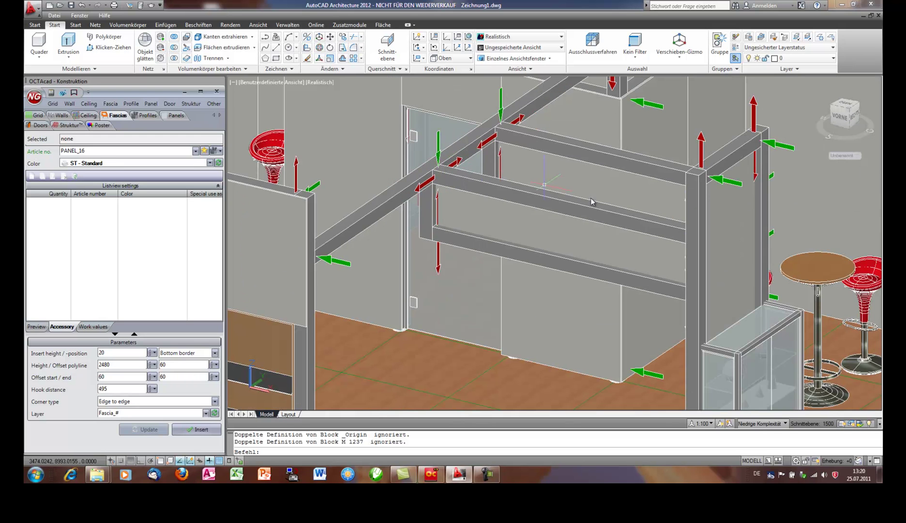
middle_click_drag(677, 220, 564, 232)
scroll(640, 200, "up", 1)
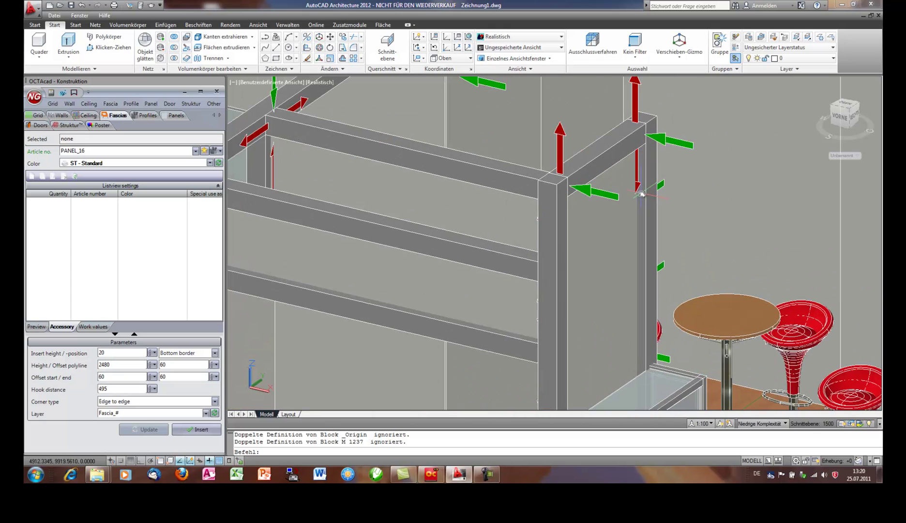
scroll(639, 191, "up", 2)
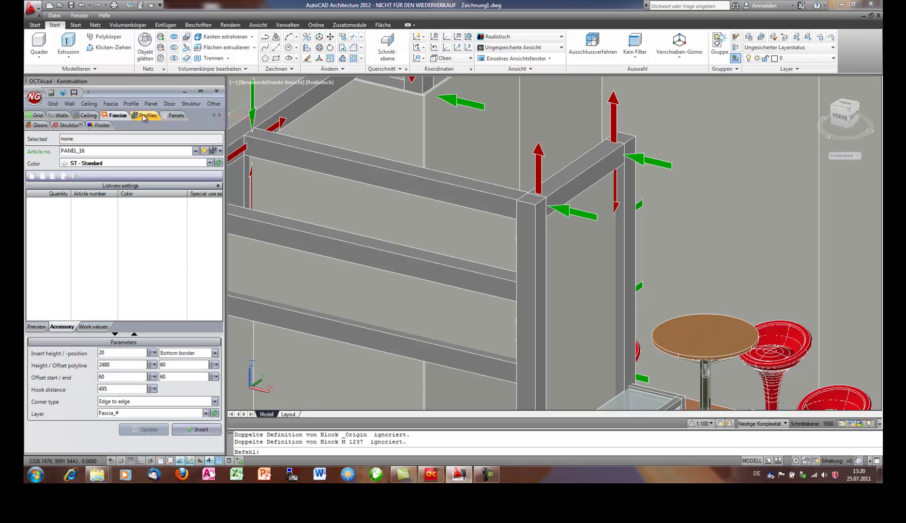
left_click(130, 104)
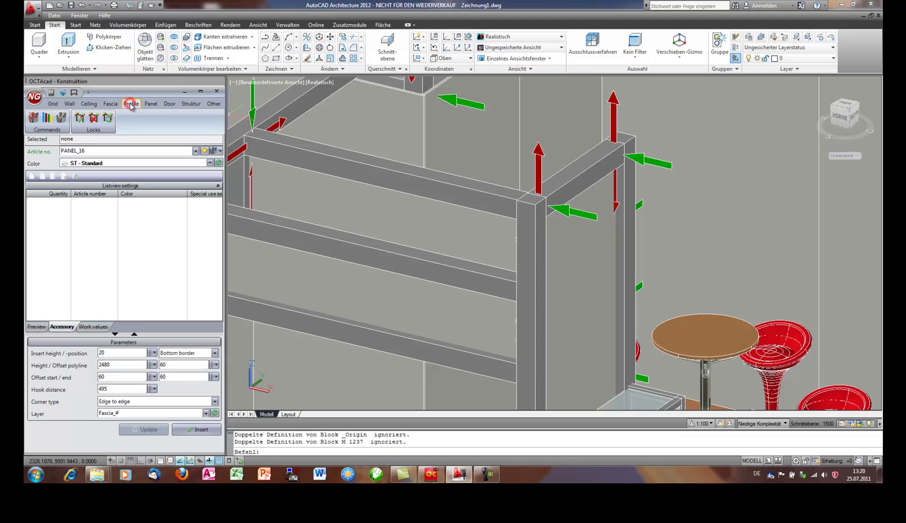
left_click(107, 119)
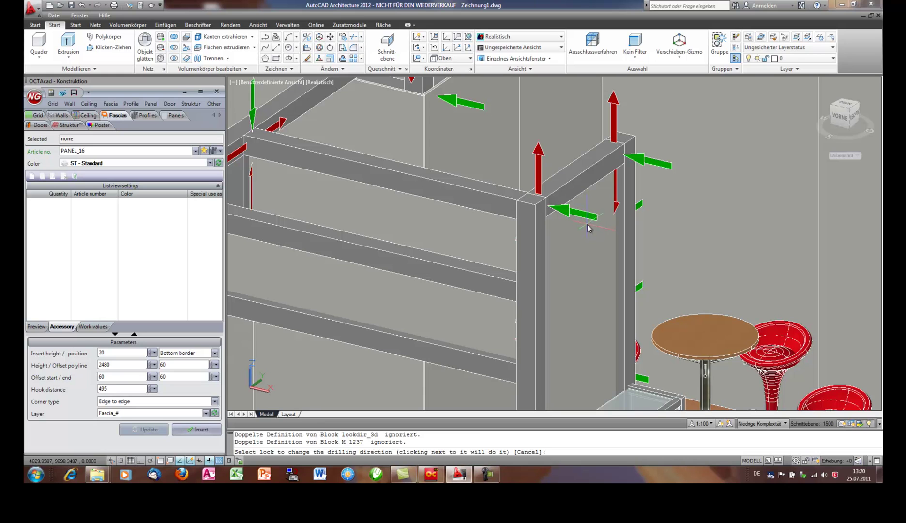
left_click(594, 235)
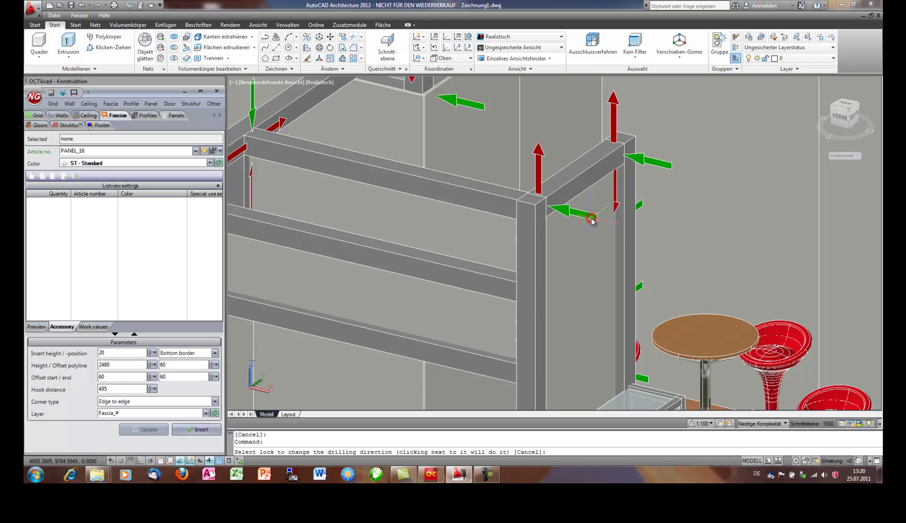
left_click(559, 213)
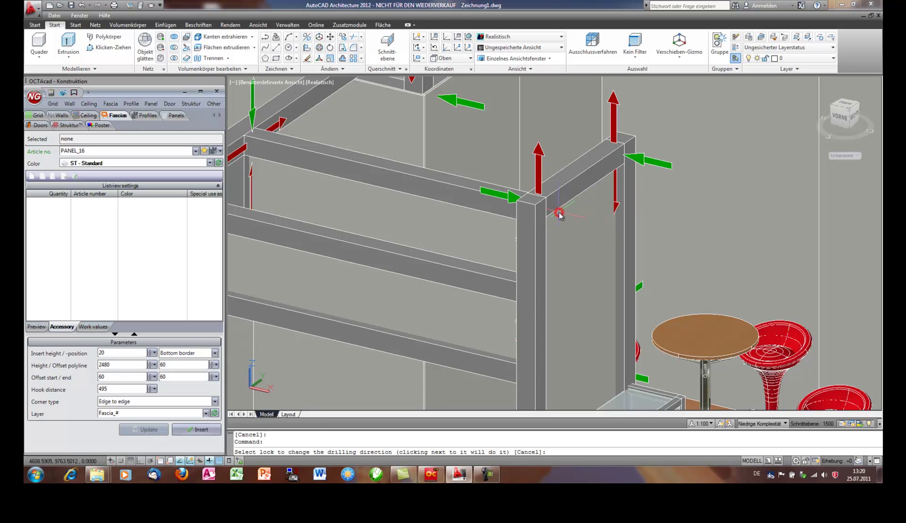
left_click(657, 158)
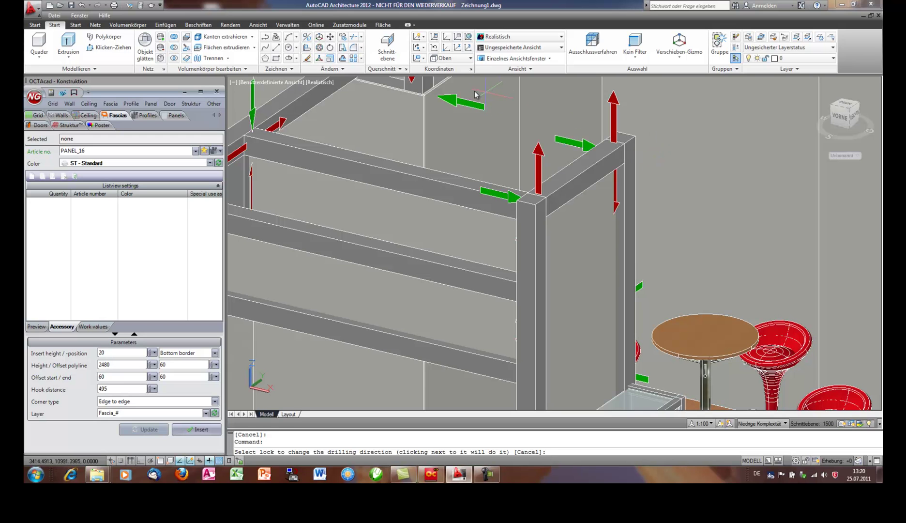
scroll(538, 126, "down", 2)
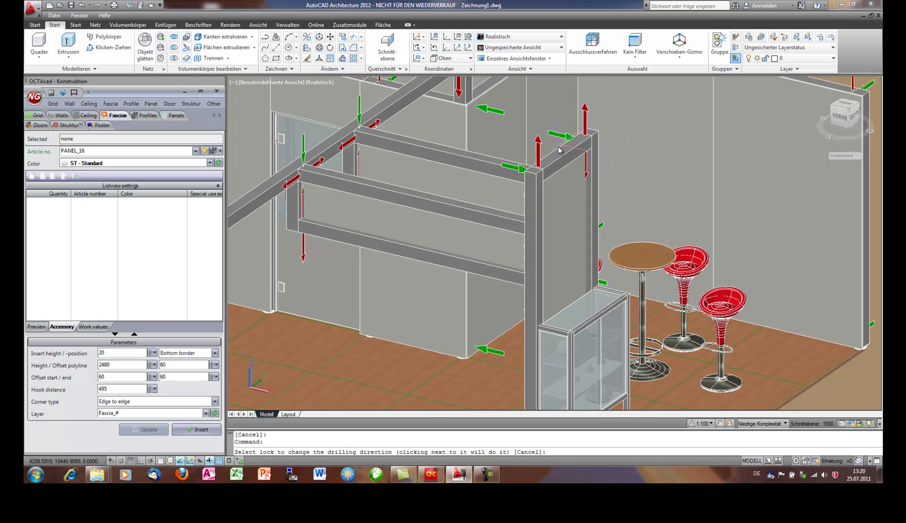
right_click(538, 163)
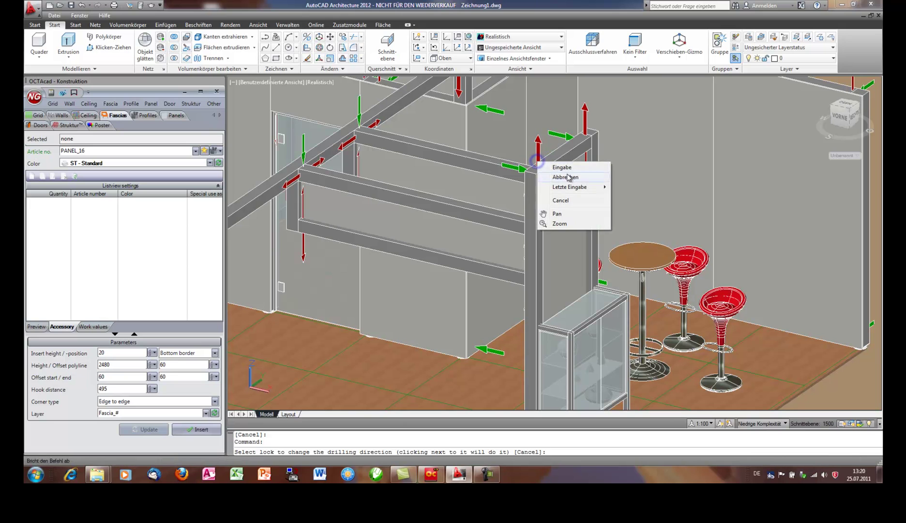
left_click(567, 170)
key("Escape")
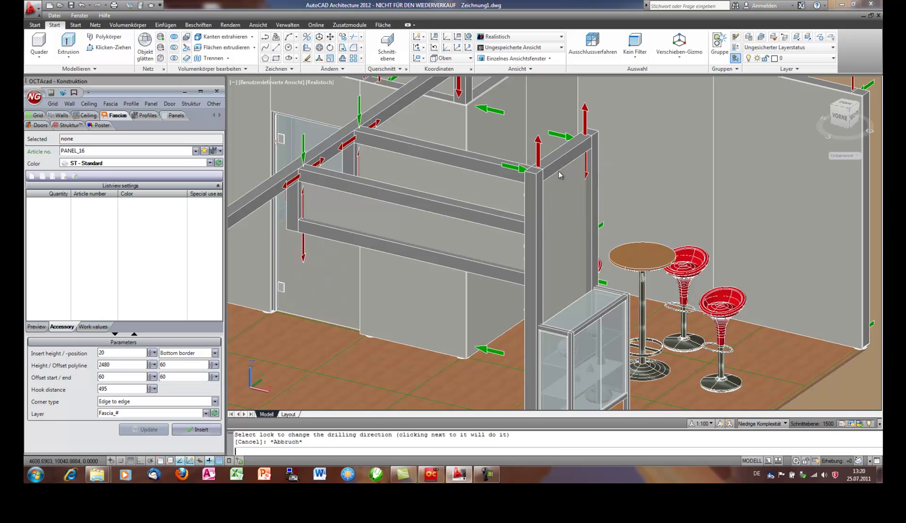
Step: Reopen the parts list and regenerate it for the current drawing
middle_click_drag(443, 270, 454, 286)
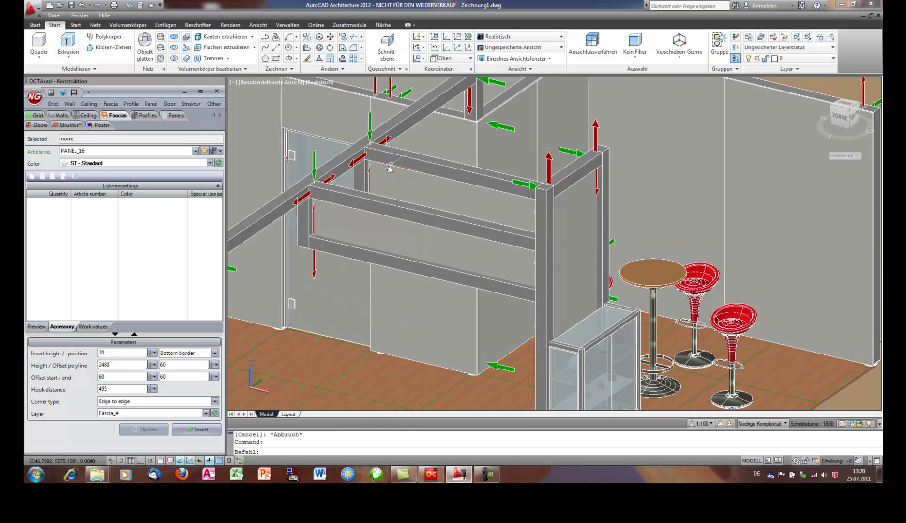
scroll(402, 160, "up", 5)
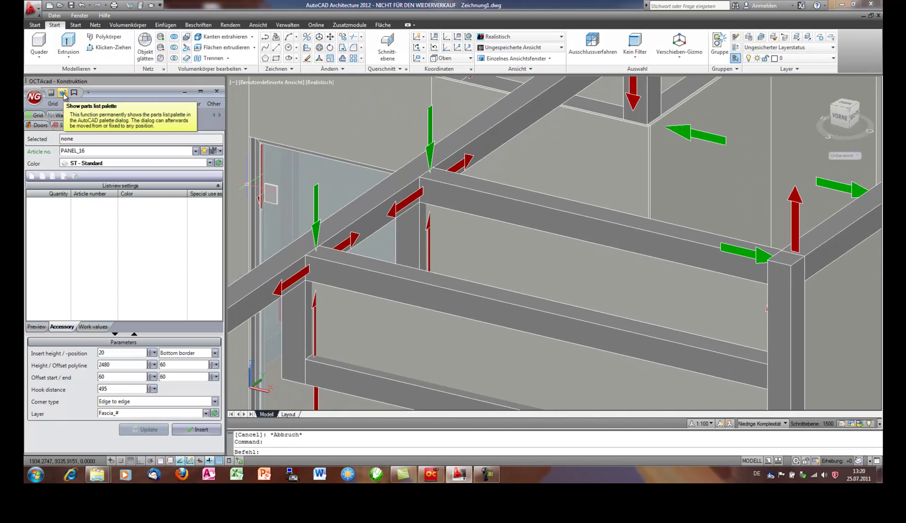
left_click(63, 93)
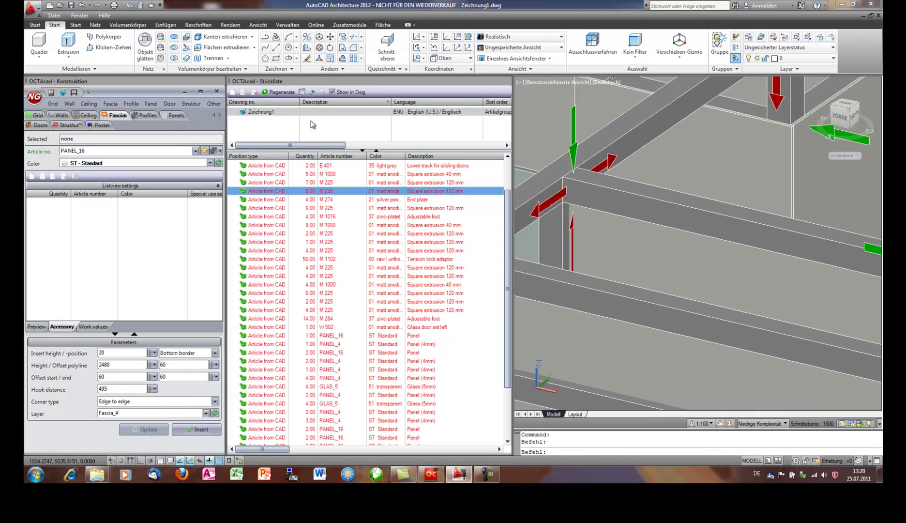
left_click(279, 92)
left_click(429, 301)
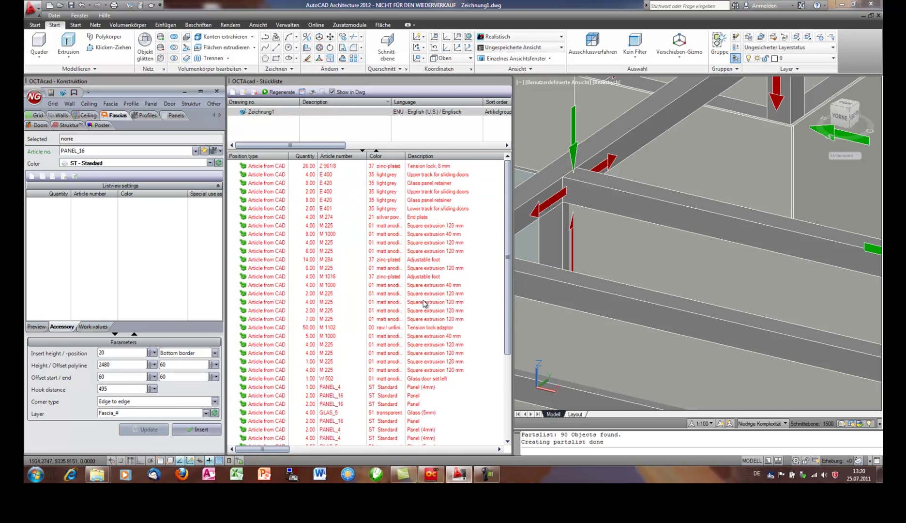
Step: Locate the M 225 extrusions with the construction info "Lock drilling twisted by 90 degree" in the model, and close the parts list
left_click_drag(289, 449, 401, 448)
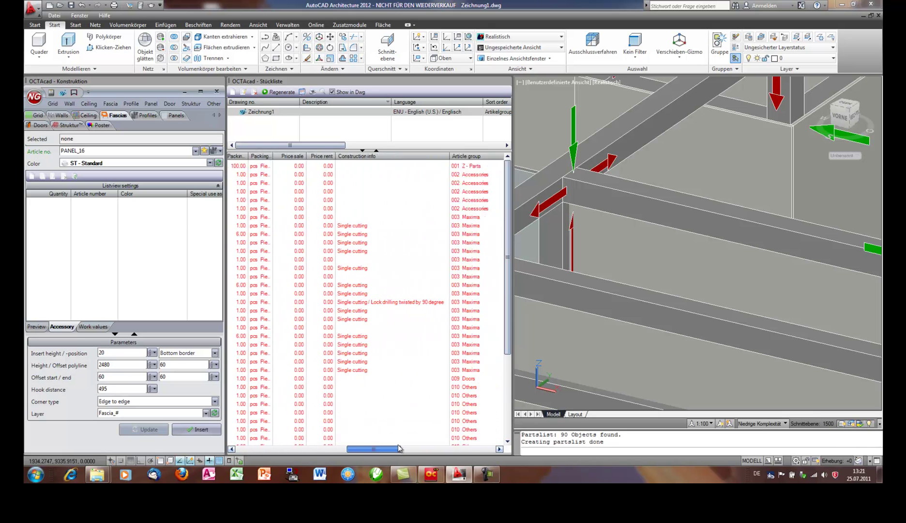
left_click(379, 302)
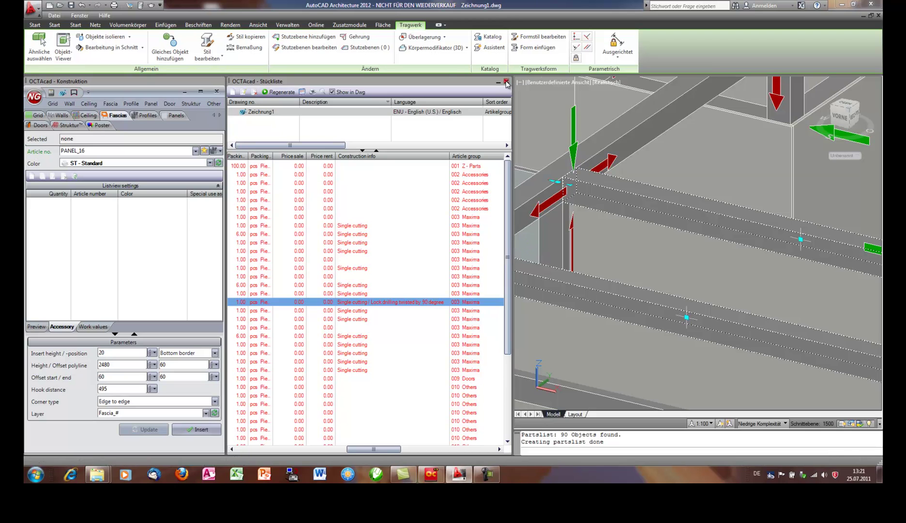
left_click(507, 82)
scroll(494, 242, "down", 3)
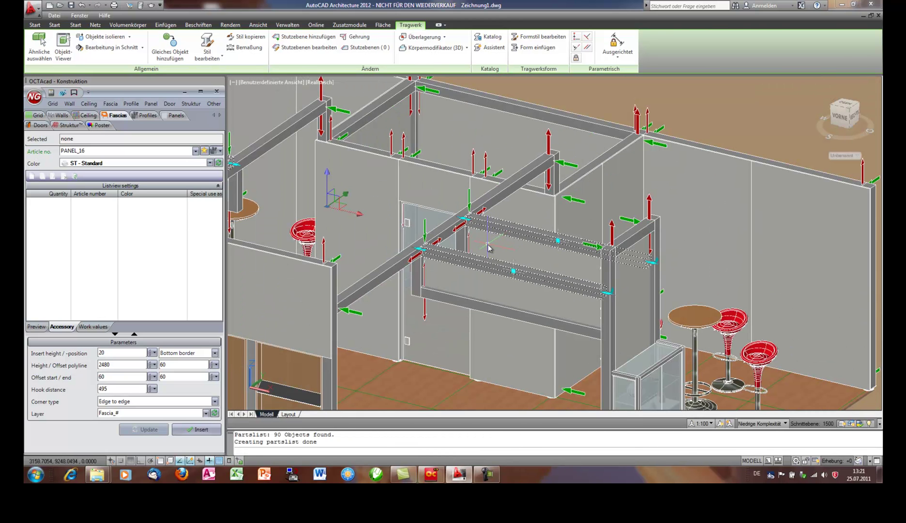
key("Escape")
Step: Remove the lock direction arrows from the whole stand
middle_click_drag(471, 246, 501, 191, "shift")
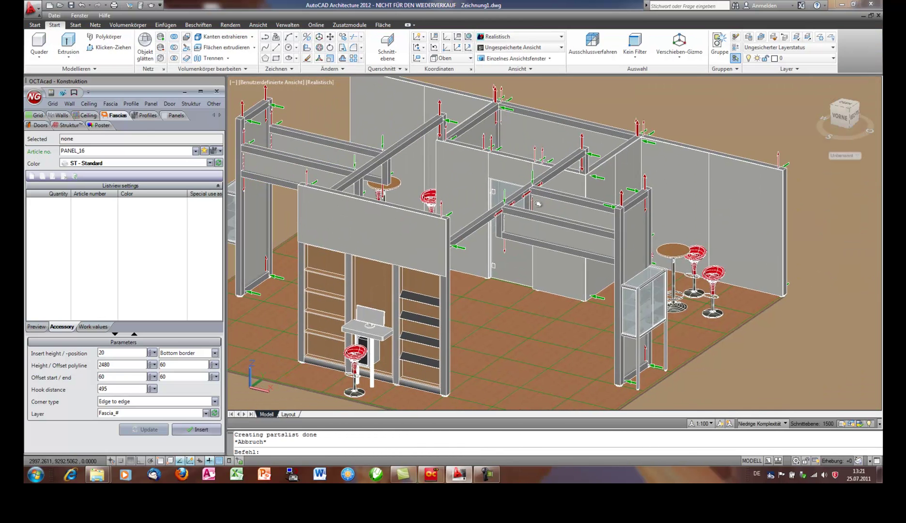
left_click(131, 105)
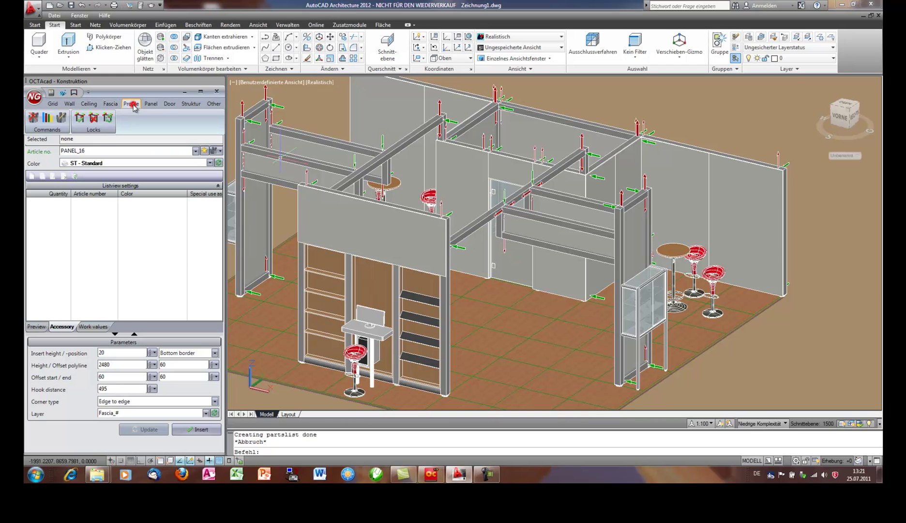
left_click(95, 119)
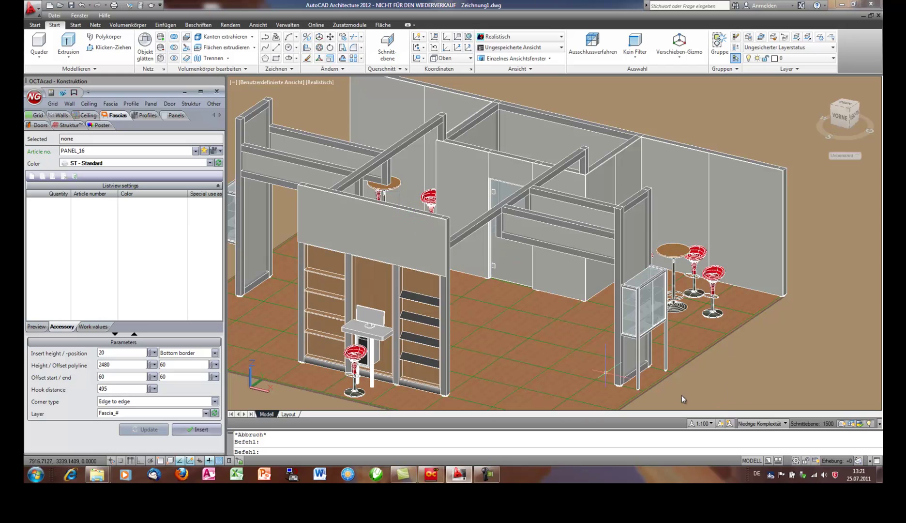
Step: Switch the display configuration of the model to Hohe Komplexität
left_click(762, 423)
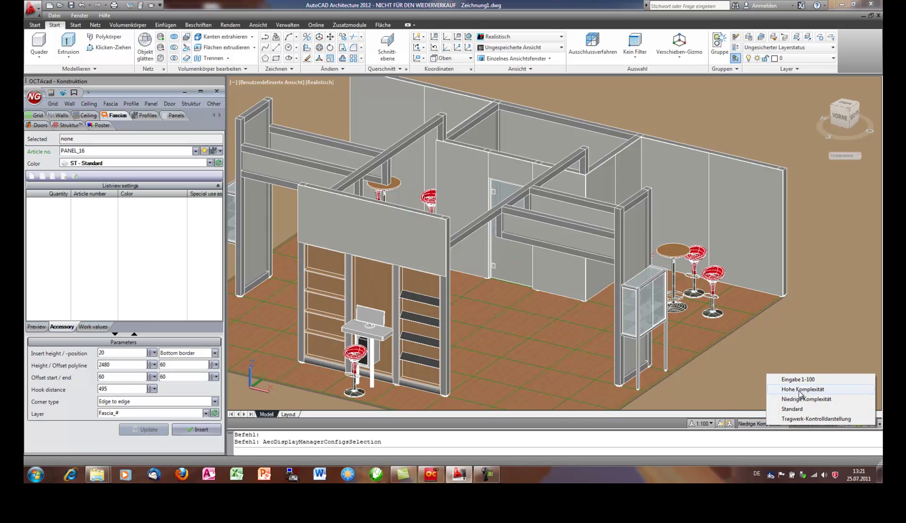
left_click(799, 390)
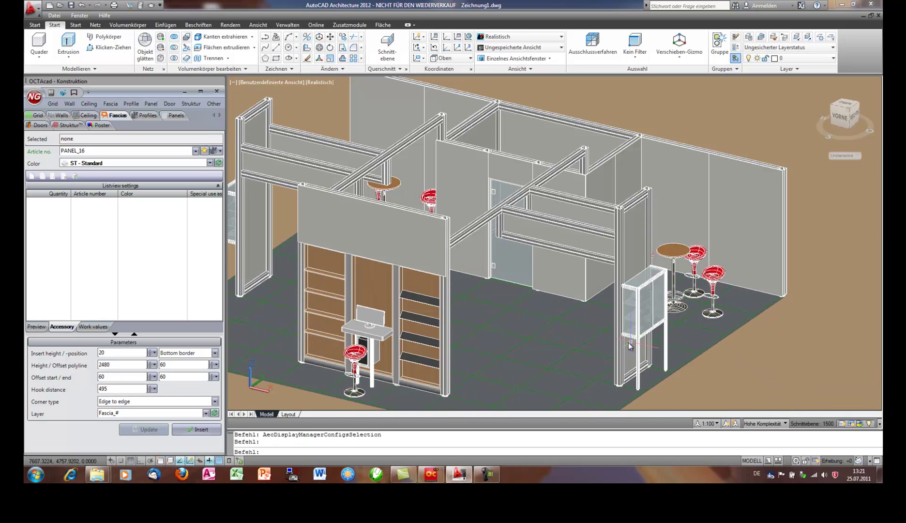
middle_click_drag(279, 224, 295, 213)
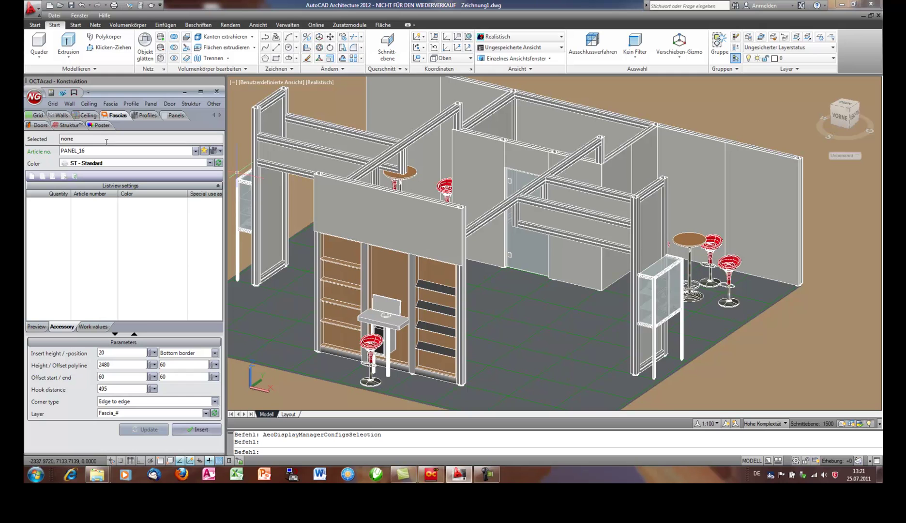
Step: Open the profile length colouring settings and assign cyan (index colour 4) to the 950 profiles
left_click(134, 104)
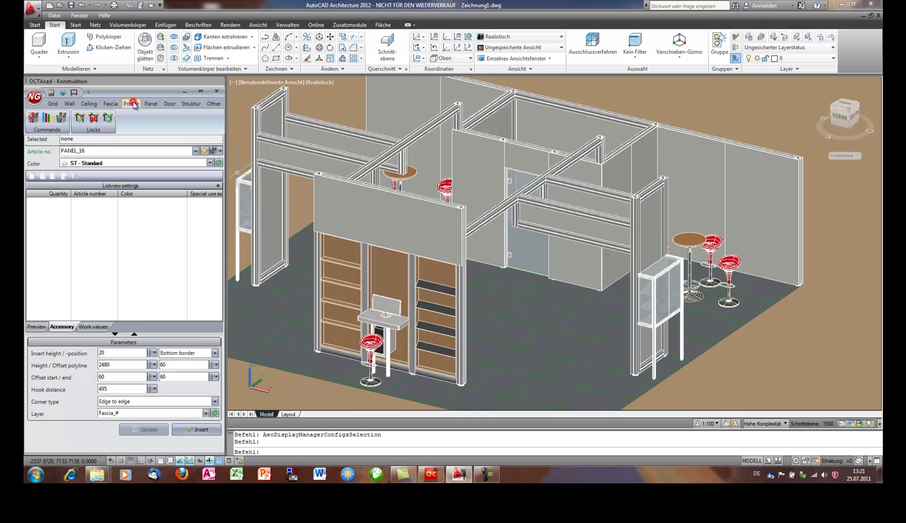
left_click(47, 119)
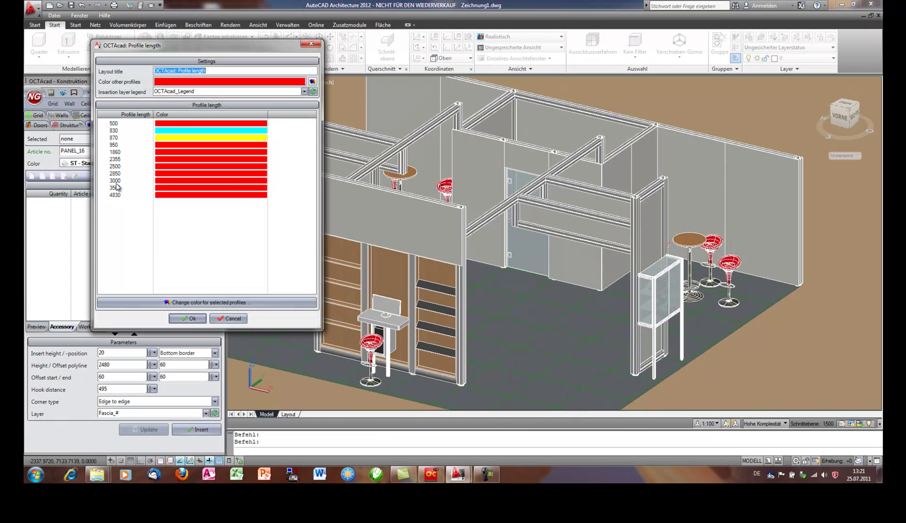
left_click(188, 146)
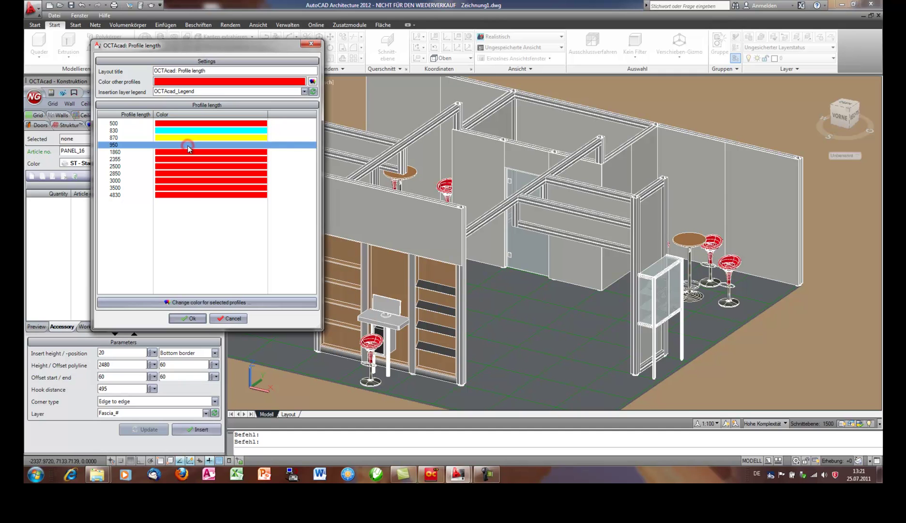
left_click(204, 301)
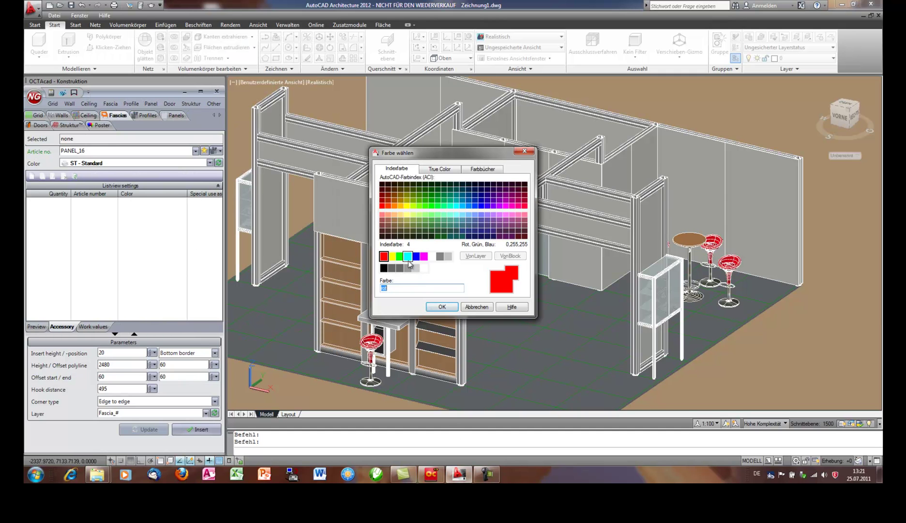
left_click(407, 256)
left_click(442, 306)
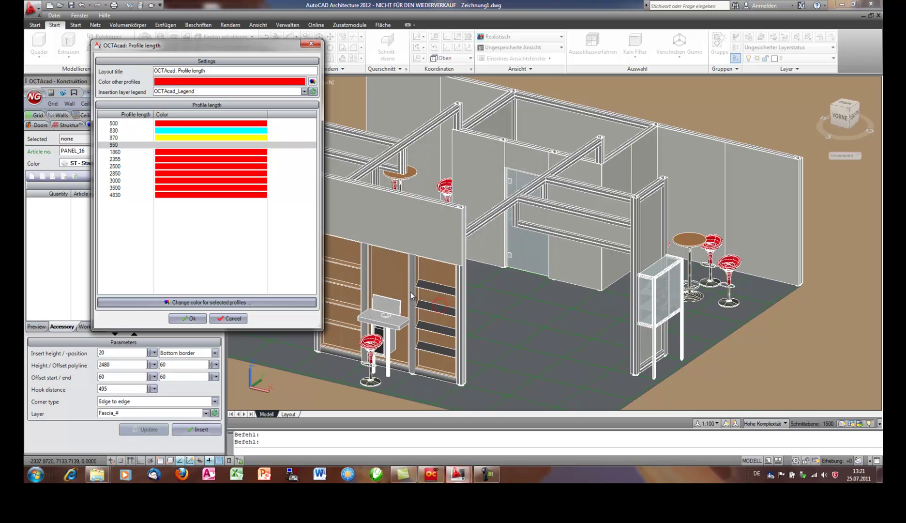
Step: Assign magenta to the 1860 profiles and blue to the 2355 profiles in the profile length colouring settings
left_click(170, 152)
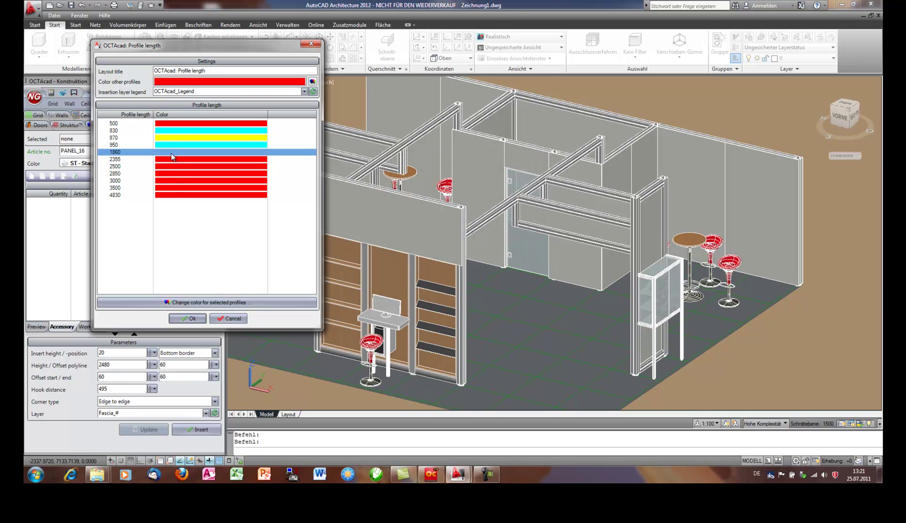
left_click(189, 301)
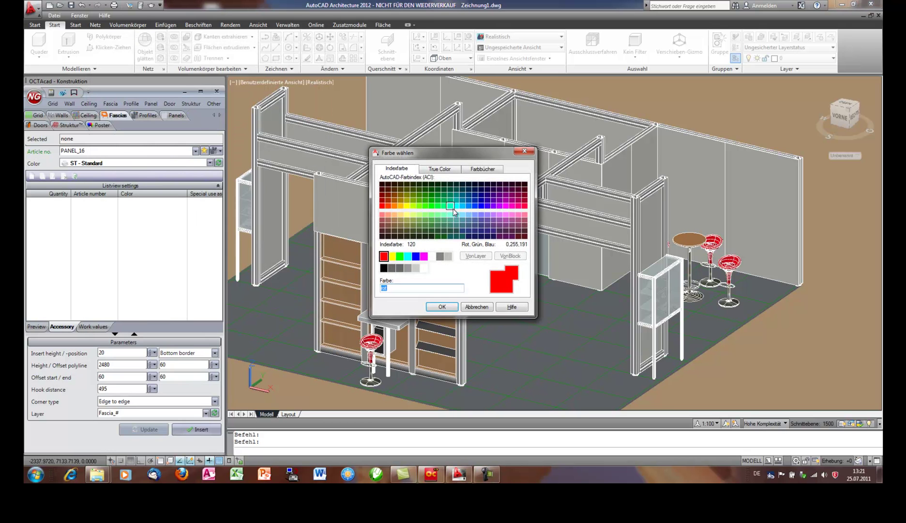
left_click(424, 256)
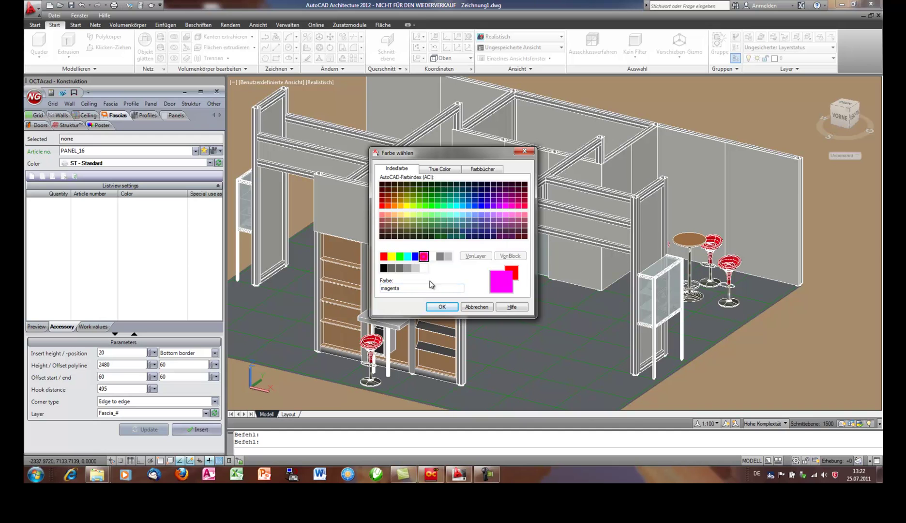
left_click(442, 307)
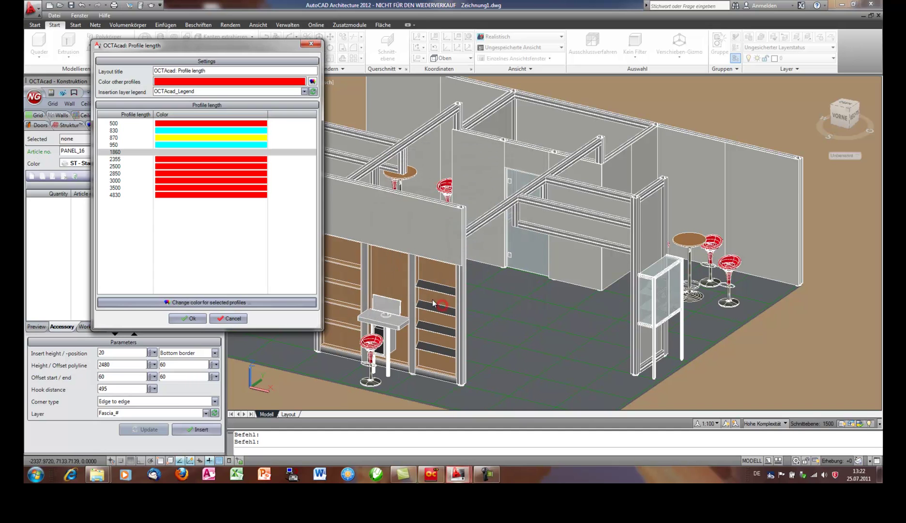
left_click(193, 160)
left_click(219, 301)
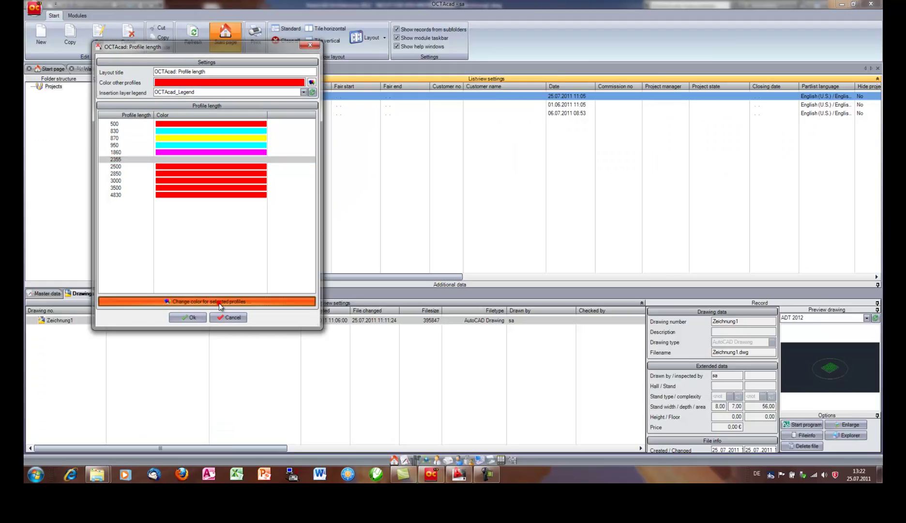
left_click(416, 257)
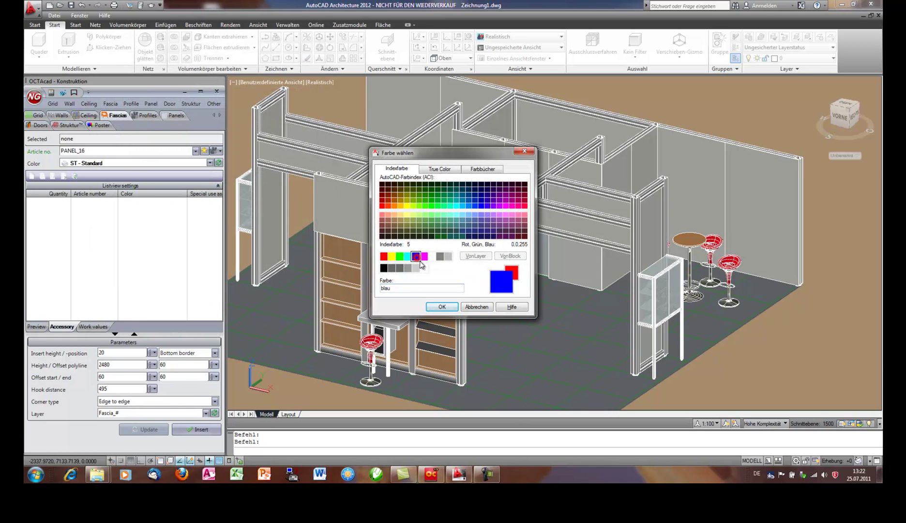
left_click(441, 306)
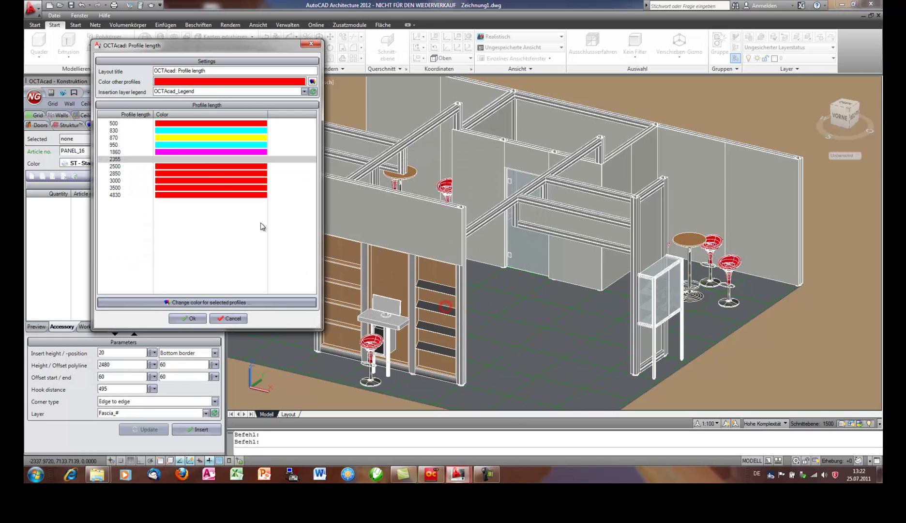
Step: Assign green to the 2850 profiles and index colour 150 to the 3000 profiles
left_click(201, 175)
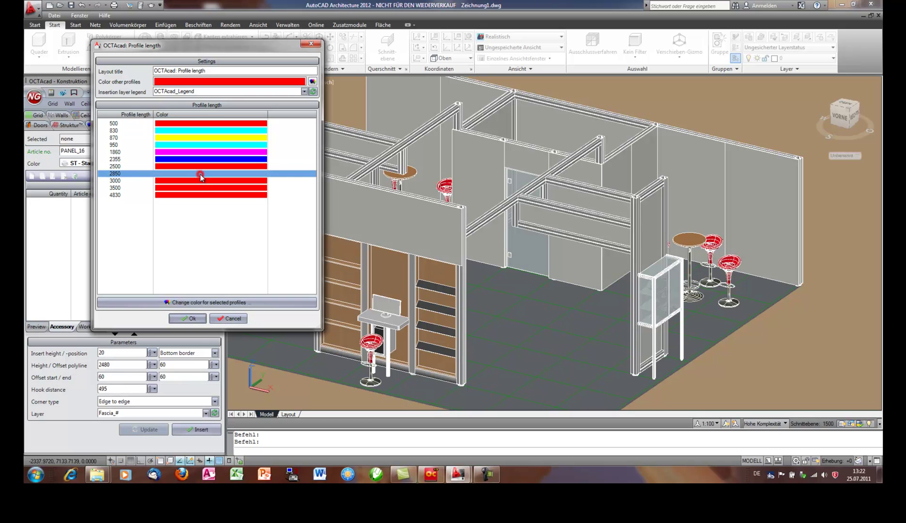
left_click(205, 302)
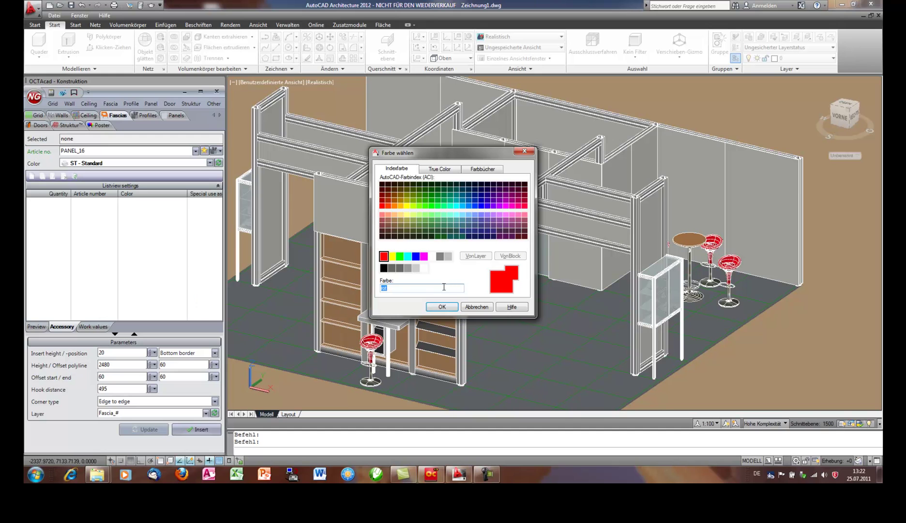
left_click(400, 256)
left_click(442, 307)
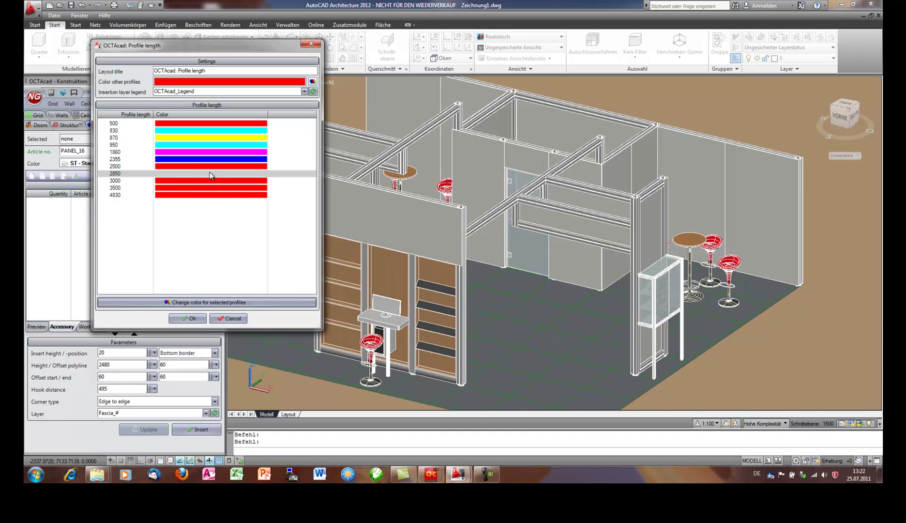
left_click(188, 182)
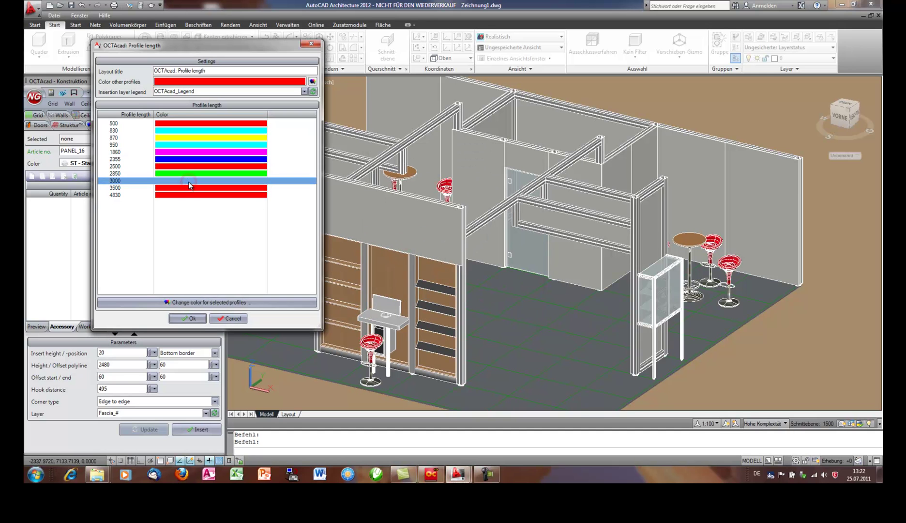
left_click(209, 302)
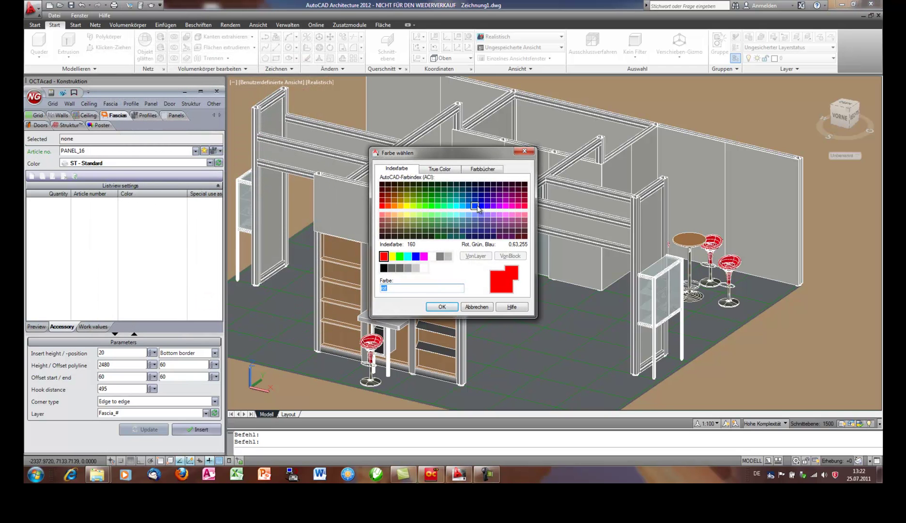
left_click(468, 207)
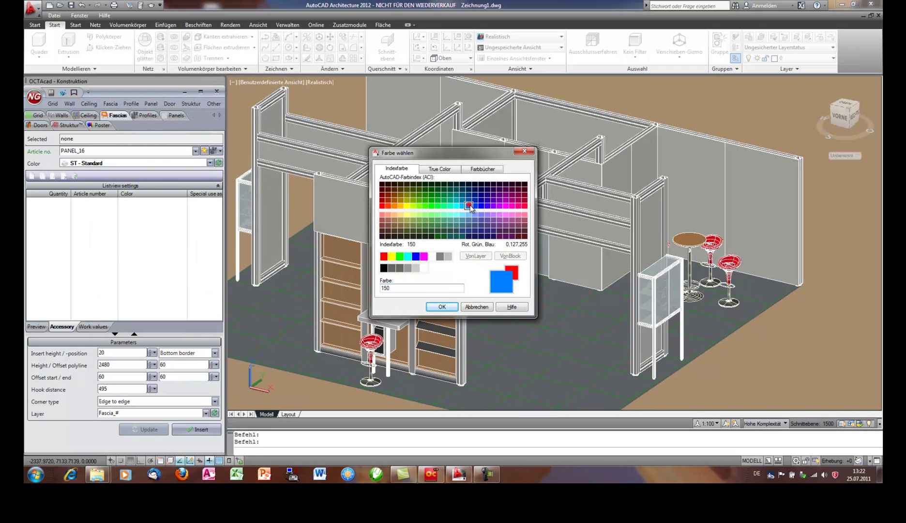
left_click(442, 306)
Step: Assign the grey index colour 253 to the 4830 profiles
left_click(209, 196)
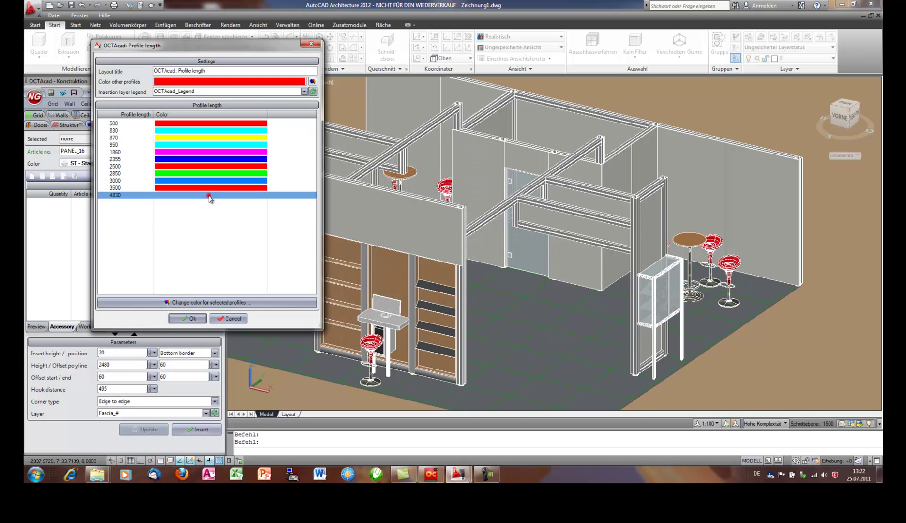
left_click(210, 302)
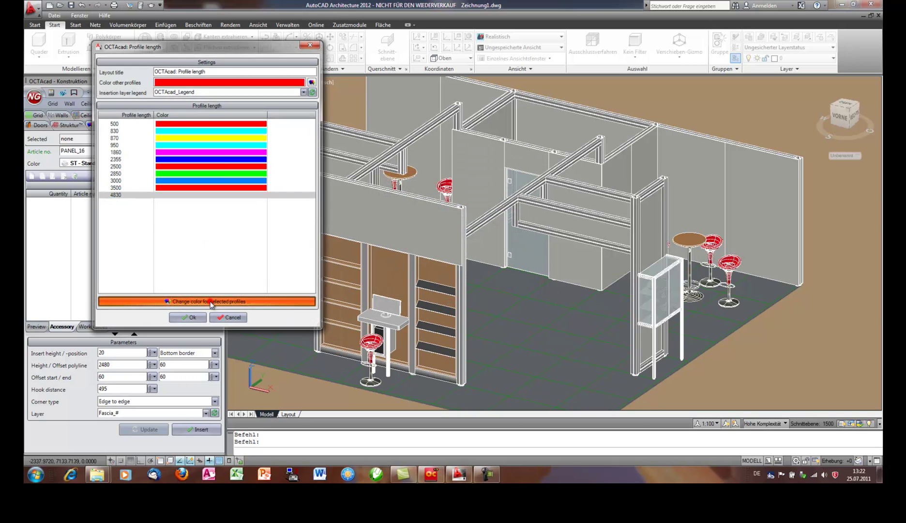
left_click(408, 268)
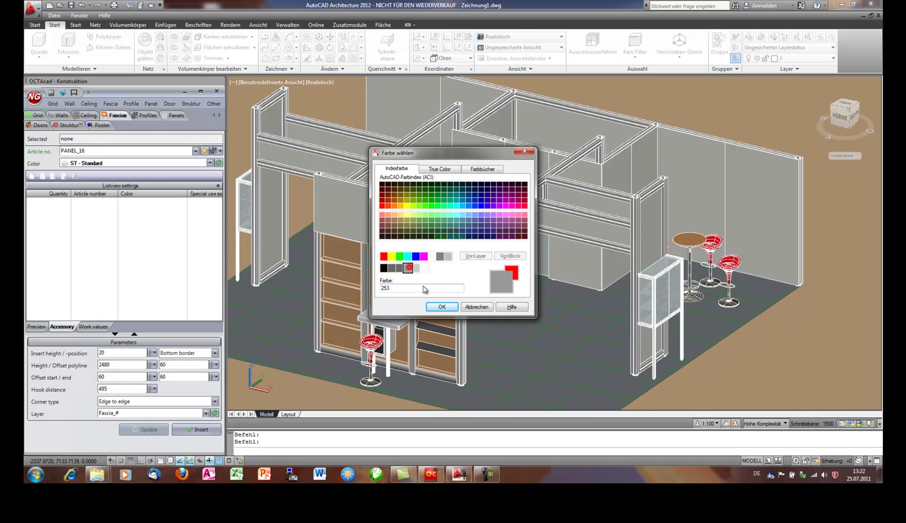
left_click(442, 307)
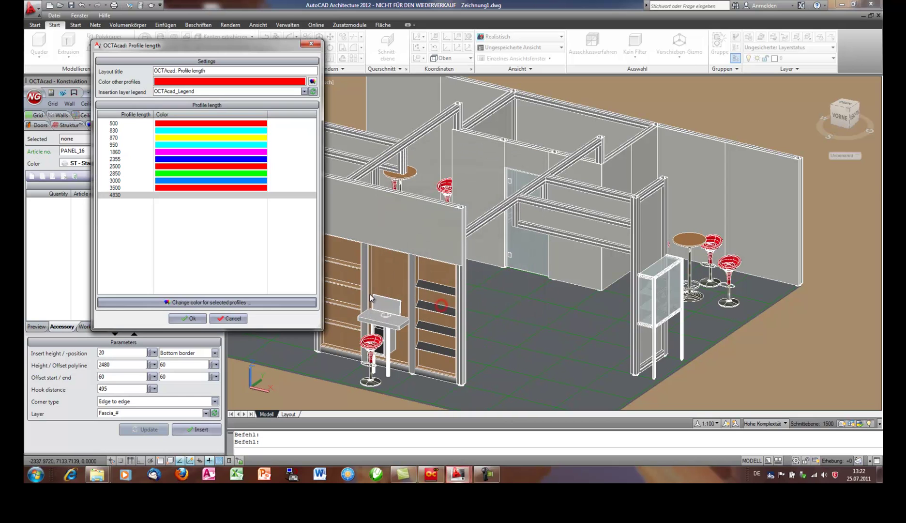
Step: Apply the profile length colouring, place its legend on the free area beside the stand, and update all objects
left_click(187, 319)
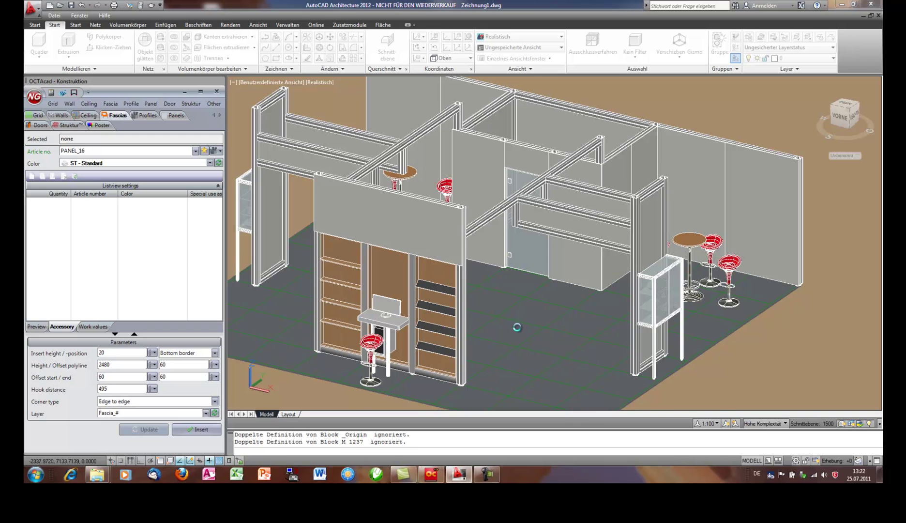
scroll(523, 313, "down", 2)
scroll(524, 311, "down", 1)
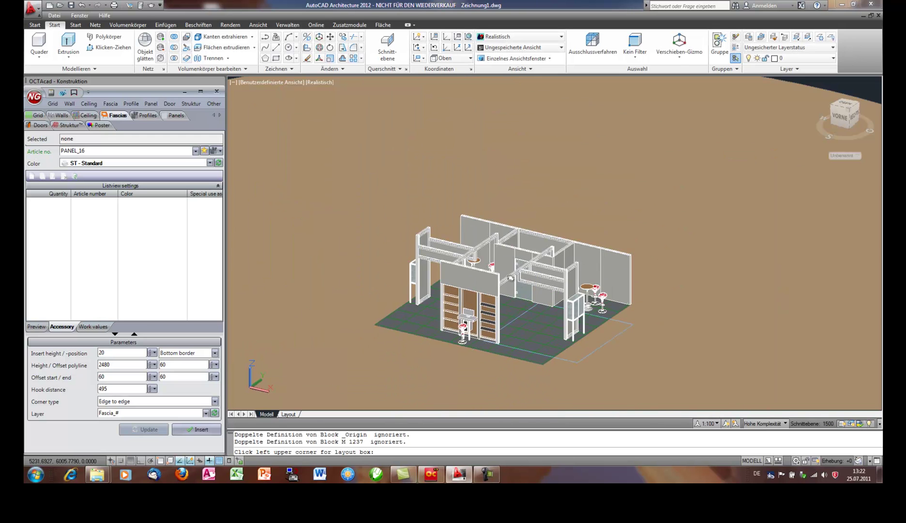
scroll(600, 309, "down", 1)
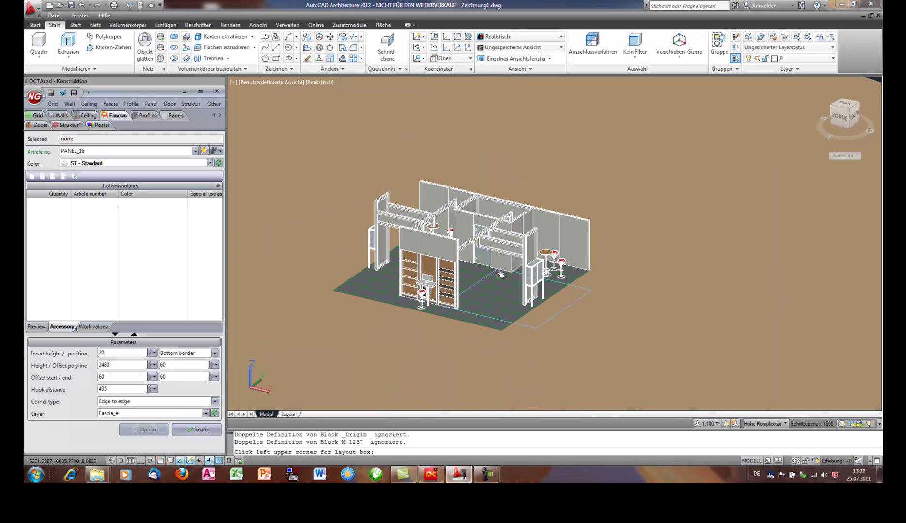
left_click(621, 286)
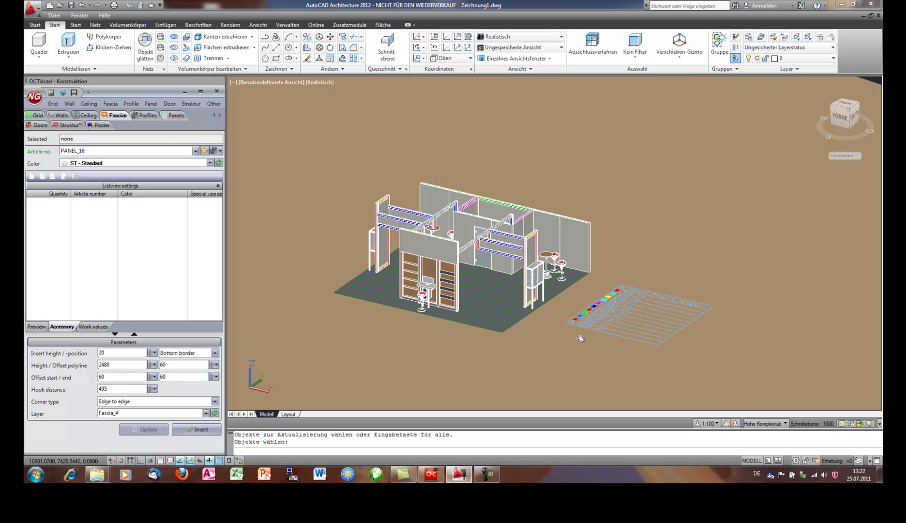
key("Return")
Step: Inspect the coloured profiles and the legend, and delete the legend to remove the length colouring from the stand
scroll(487, 242, "up", 6)
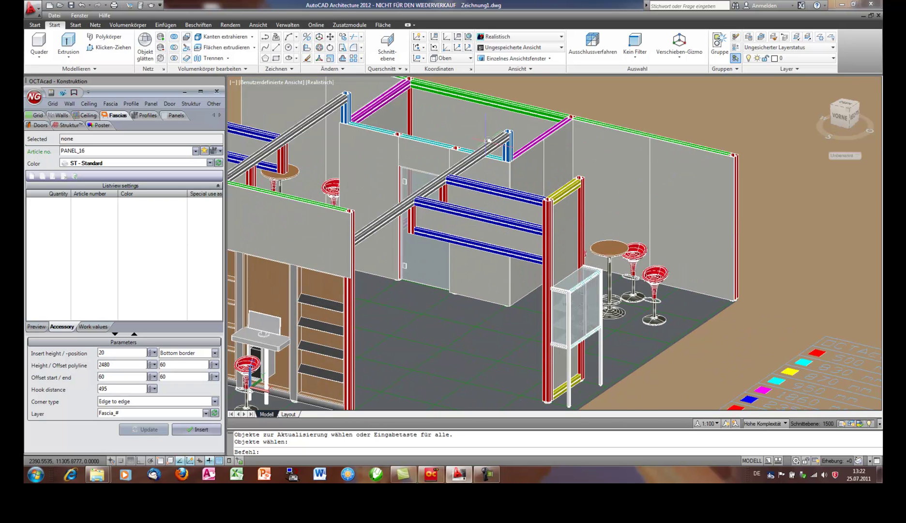
middle_click_drag(802, 370, 769, 302)
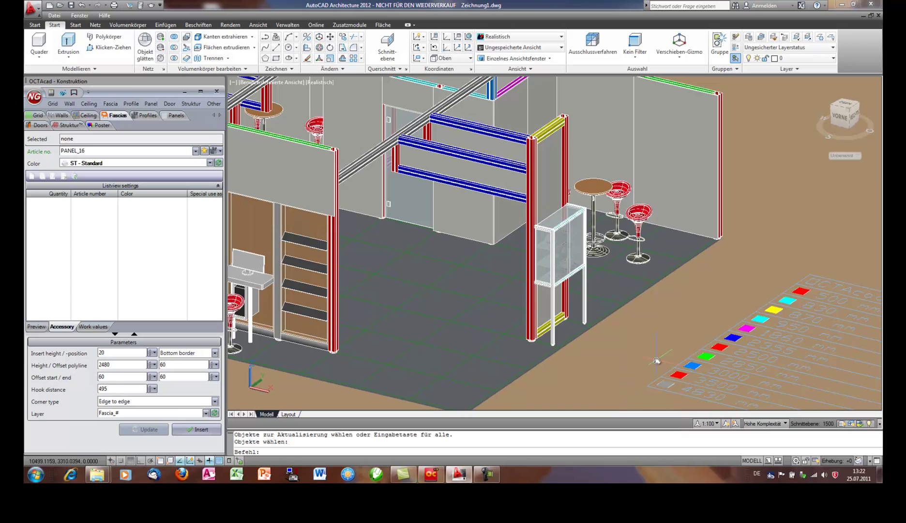
scroll(657, 363, "down", 5)
left_click(704, 358)
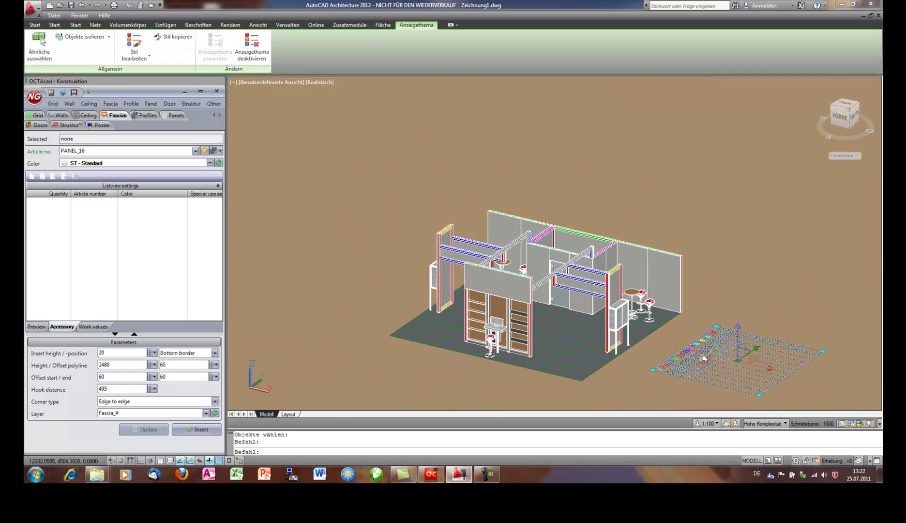
key("Delete")
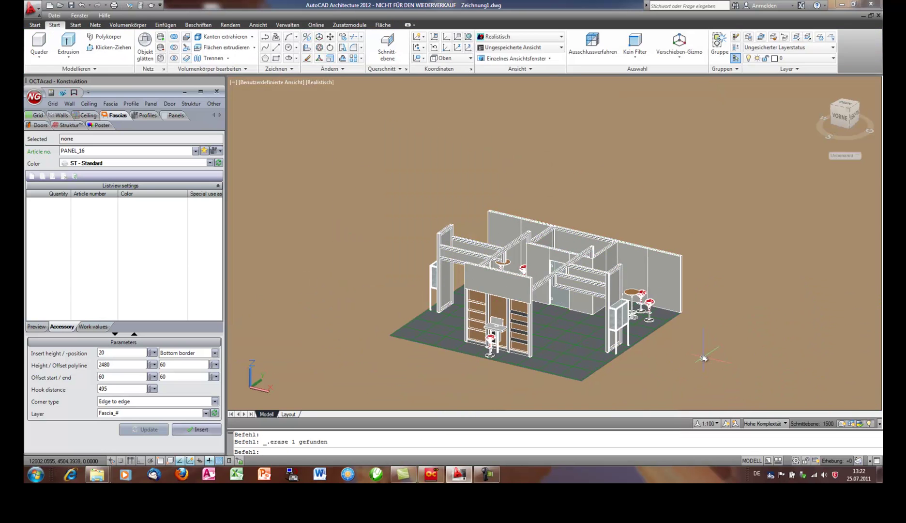
Step: Create a poster from StellaMusik.jpg on the front fascia above the shelves, fitted to the object
middle_click_drag(571, 357, 610, 316)
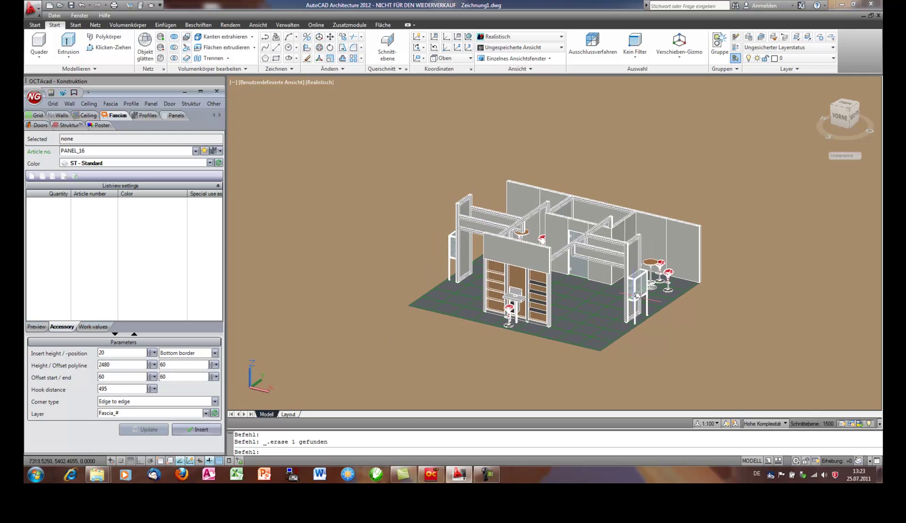
scroll(638, 294, "up", 5)
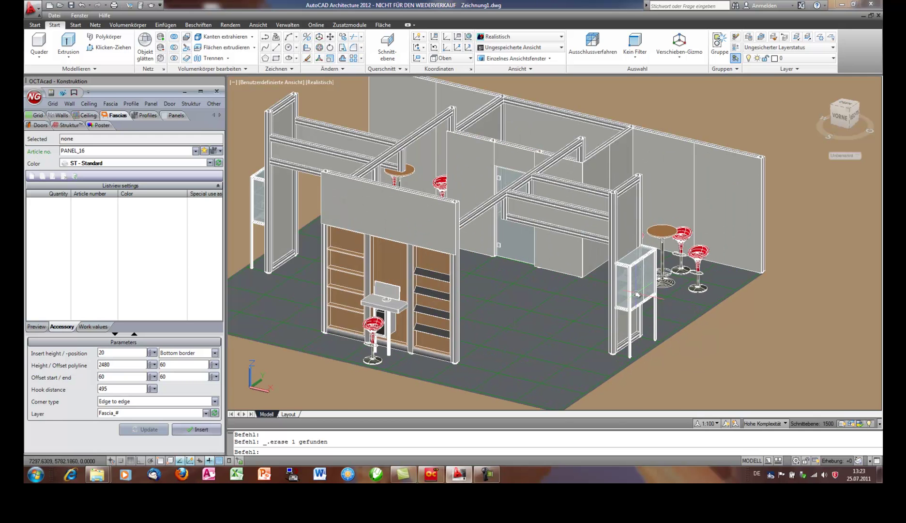
scroll(637, 294, "down", 3)
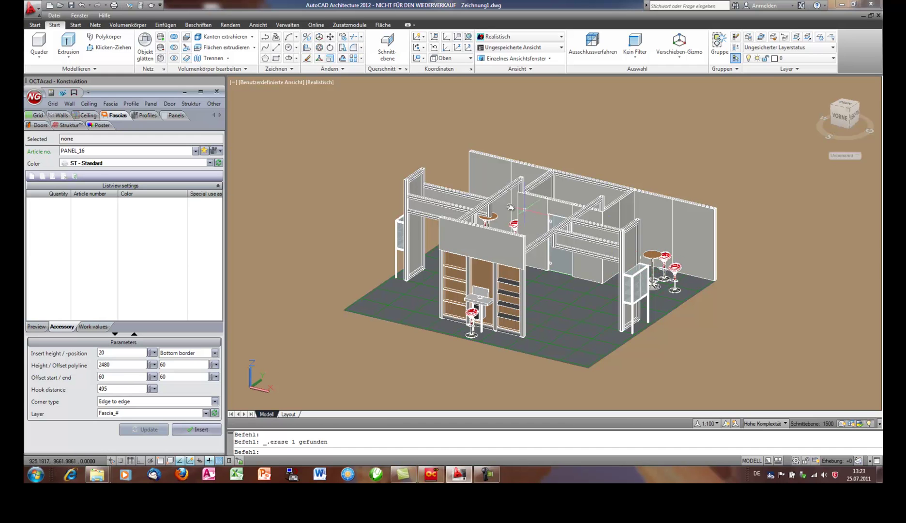
left_click(102, 126)
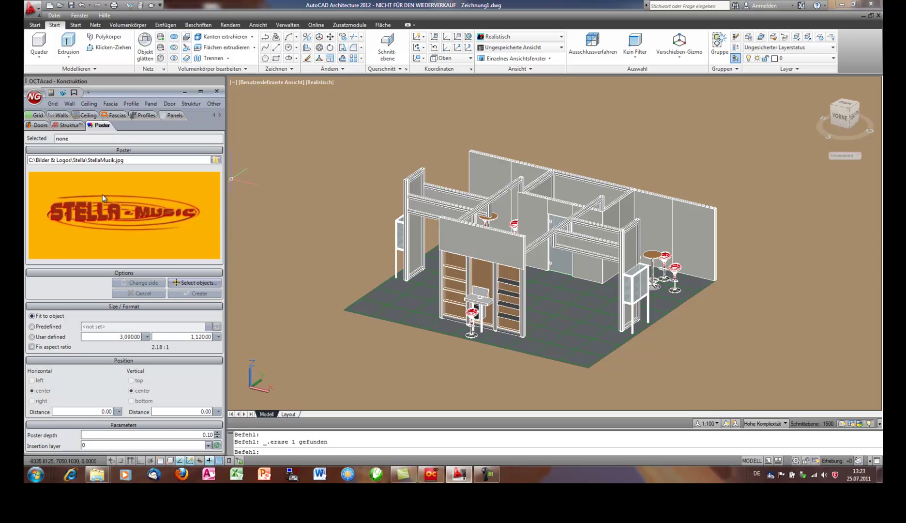
left_click(189, 283)
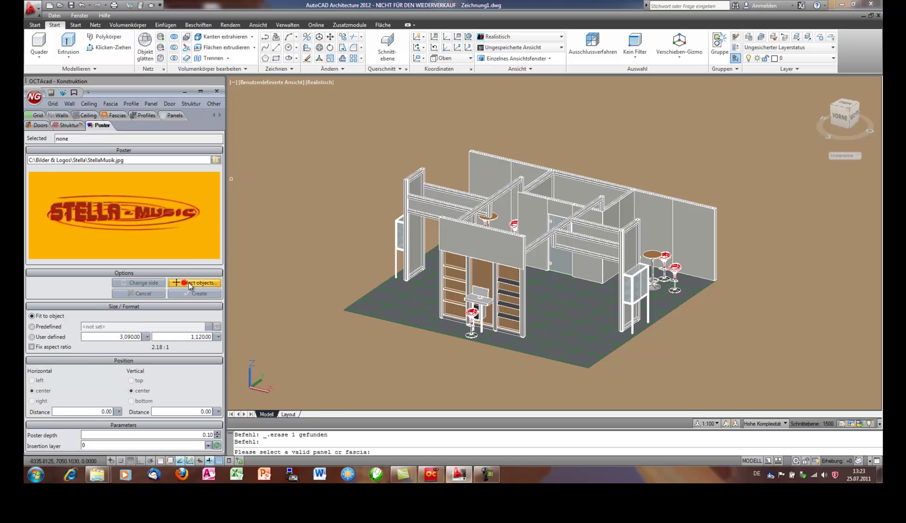
left_click(472, 243)
scroll(465, 239, "up", 3)
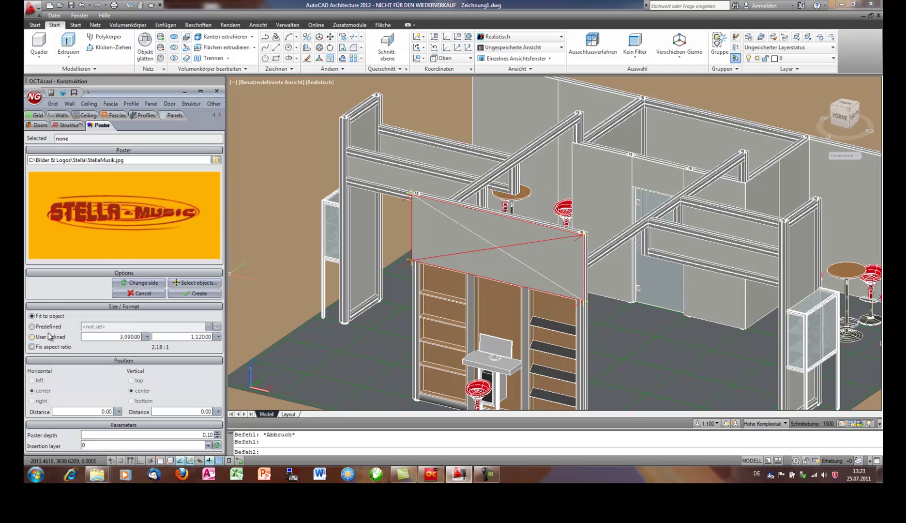
left_click(192, 293)
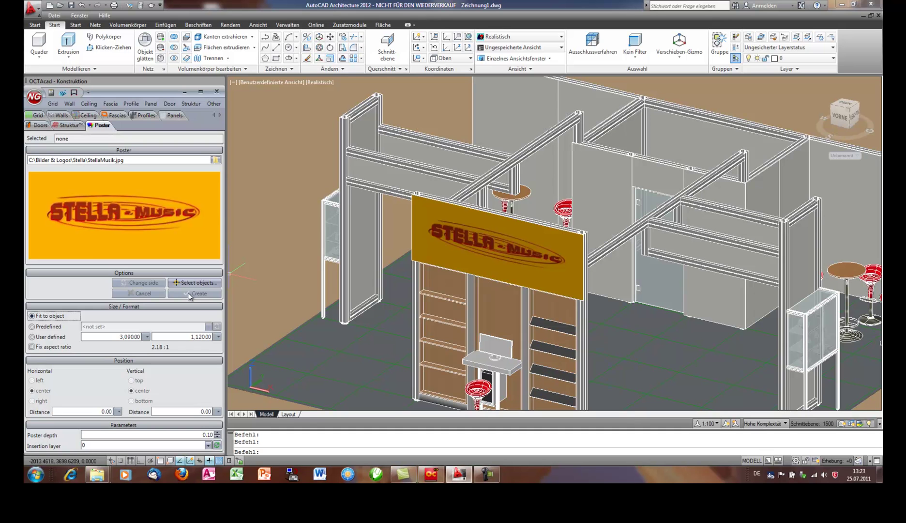
Step: Create a poster from koenig-d-loewen.jpg on the outermost back-wall panel behind the bar table, fitted to the object
scroll(592, 293, "down", 3)
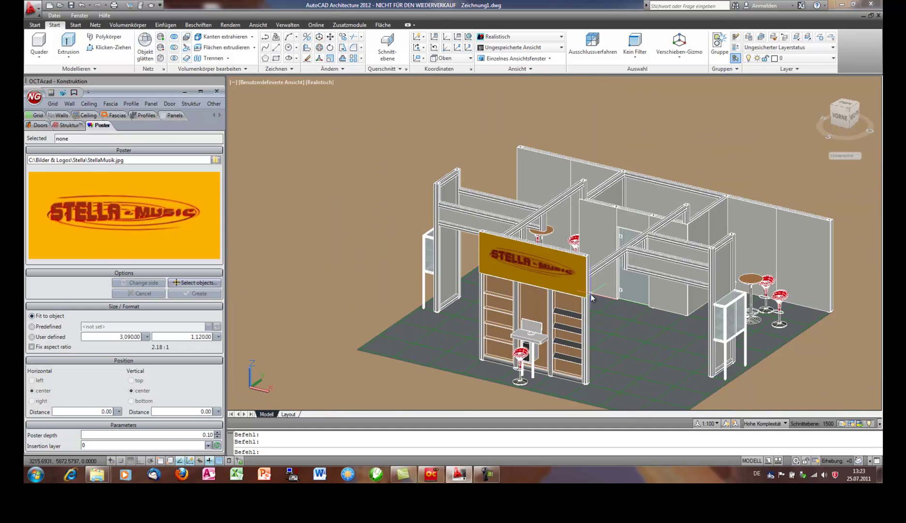
middle_click_drag(590, 294, 521, 254, "shift")
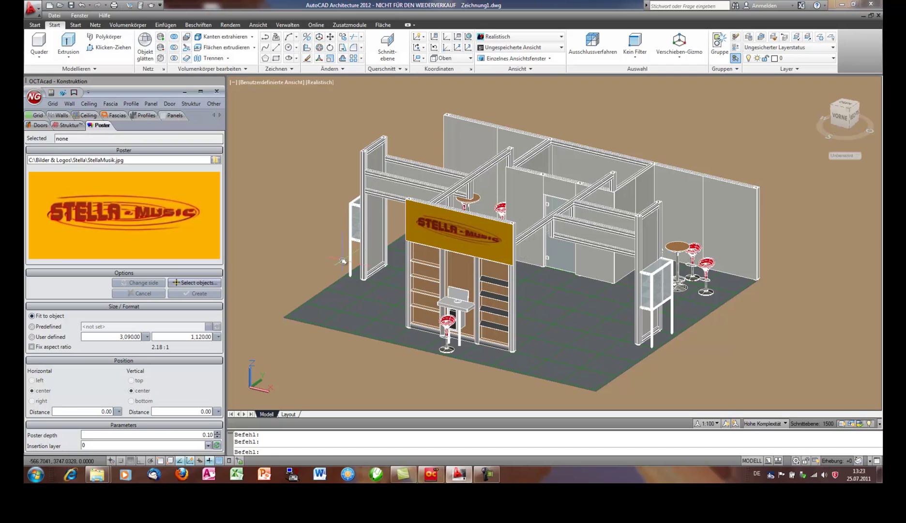
left_click(194, 282)
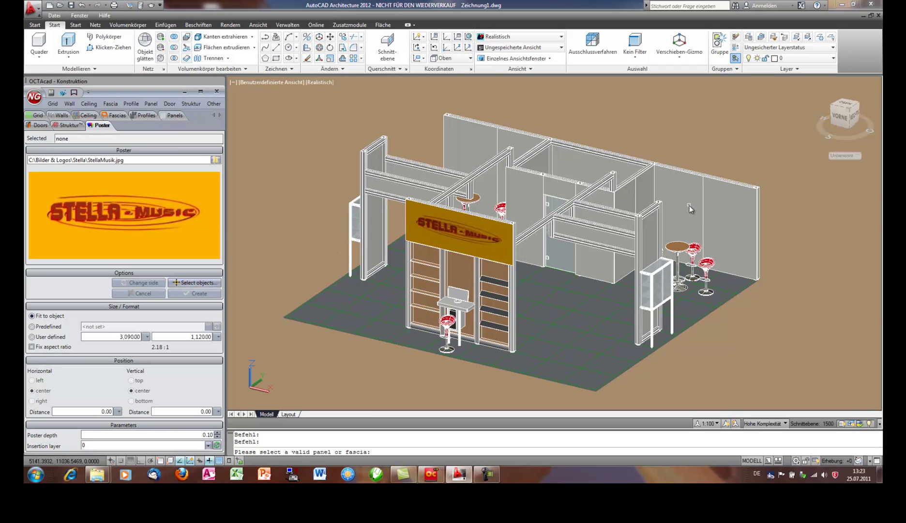
left_click(730, 215)
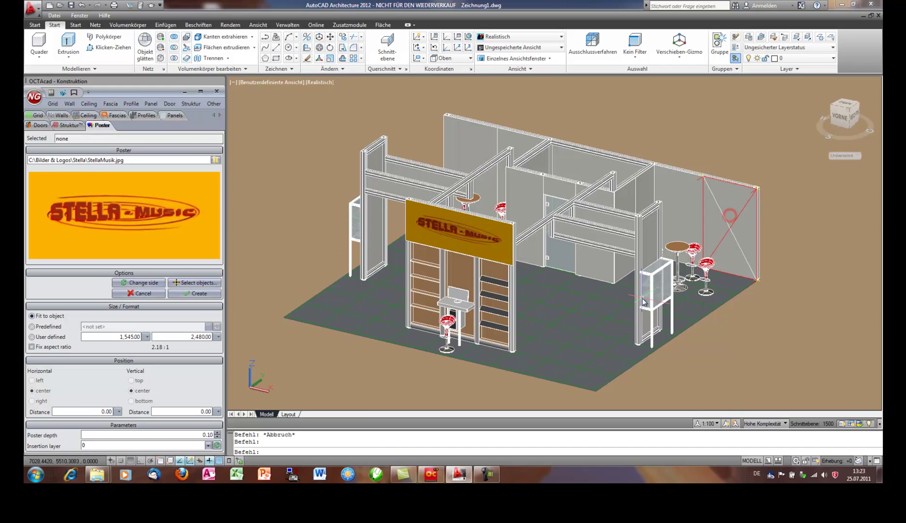
left_click(215, 160)
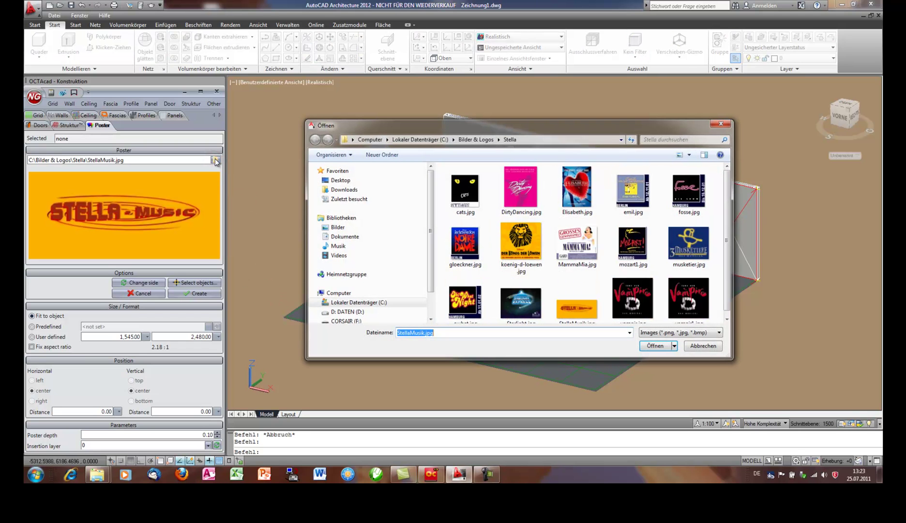
left_click(525, 252)
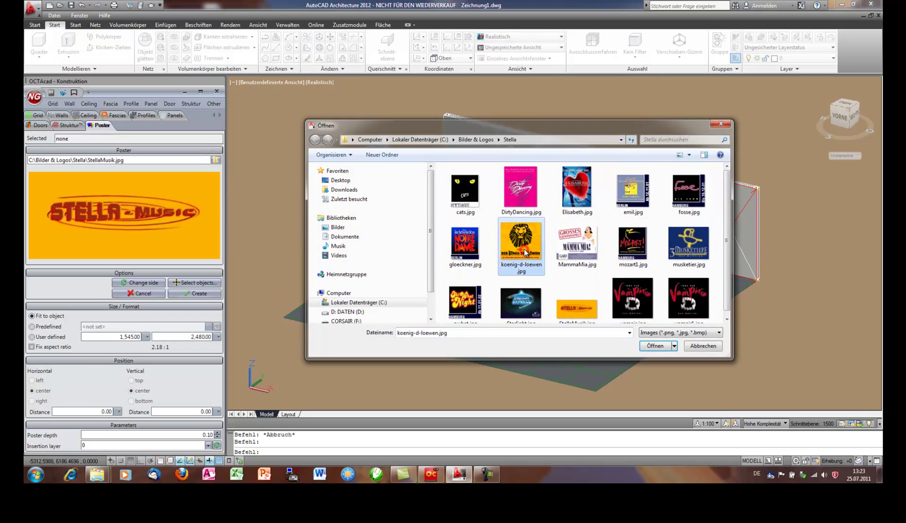
left_click(656, 346)
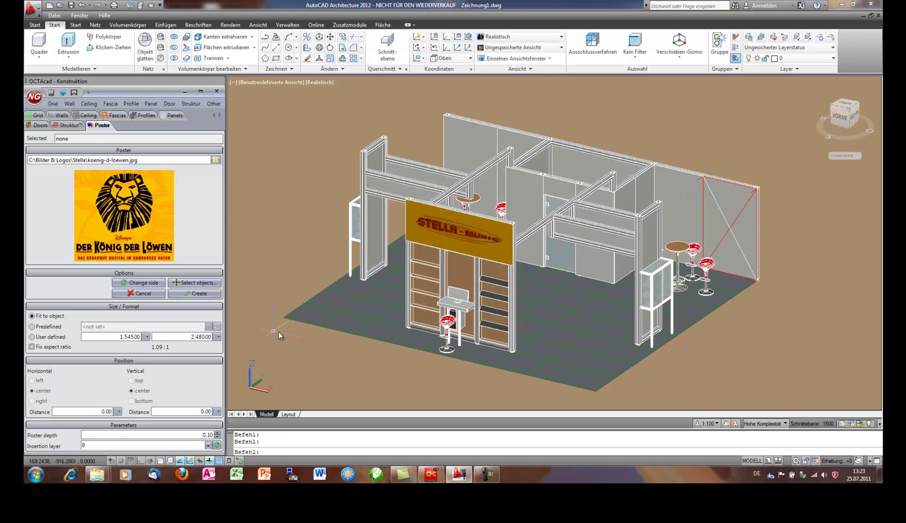
left_click(196, 293)
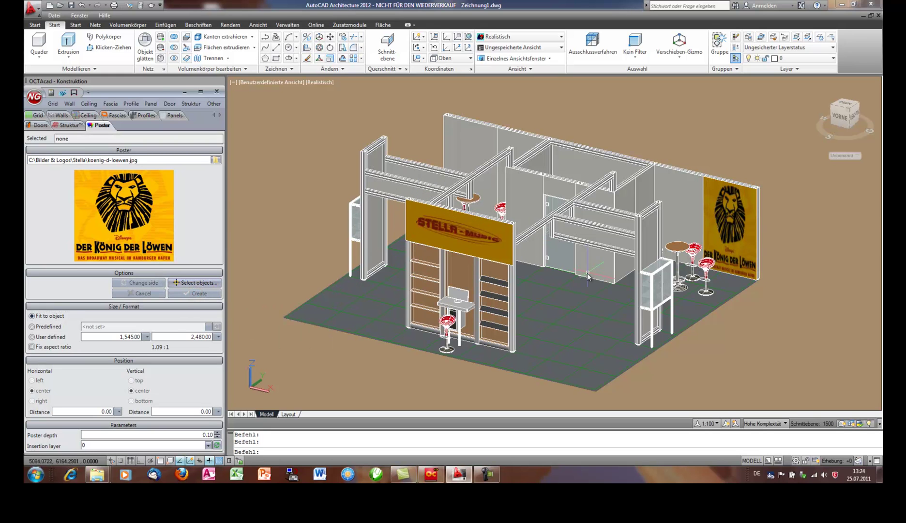
Step: Create a poster from gloeckner.jpg on the cabin's front panel beside the door, on the side facing the lion poster
left_click(194, 282)
left_click(588, 276)
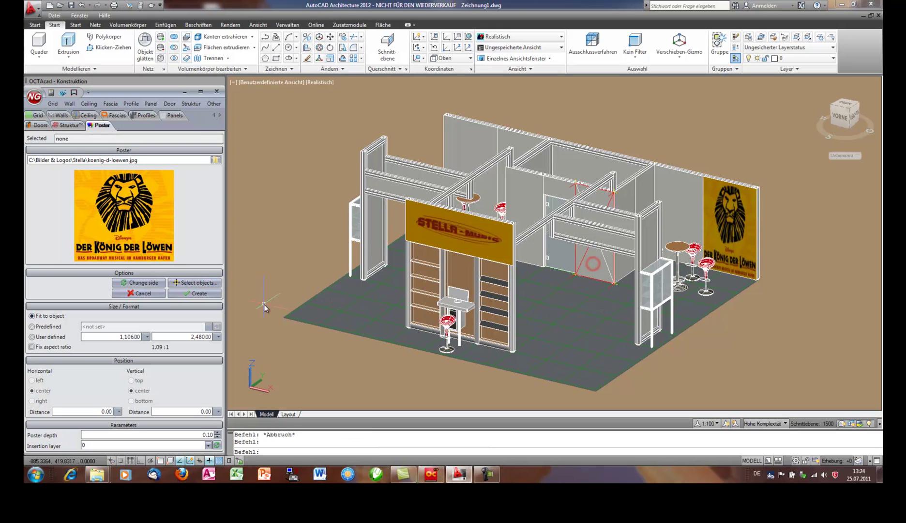
left_click(214, 161)
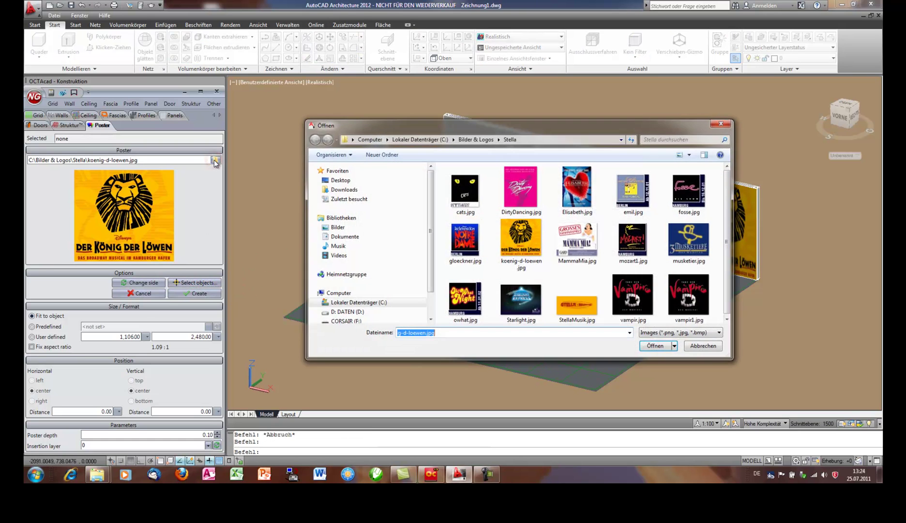
left_click(461, 244)
double_click(461, 243)
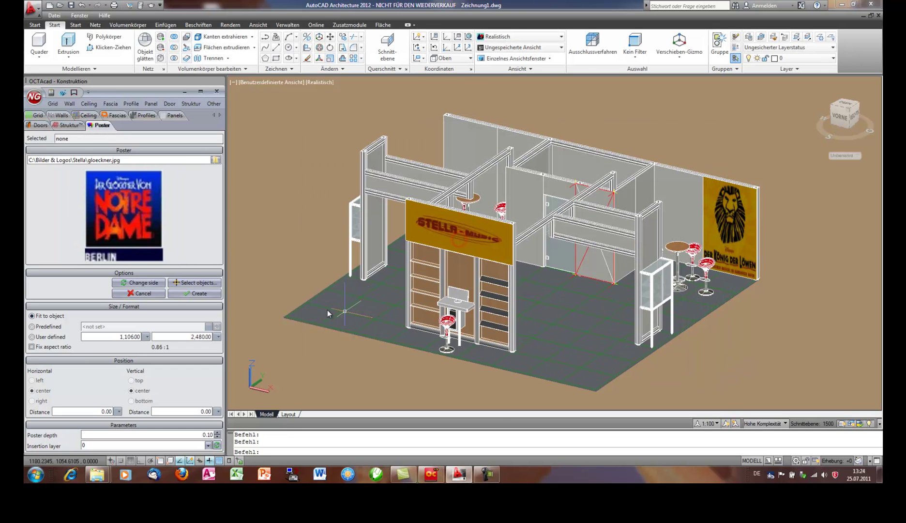
left_click(194, 293)
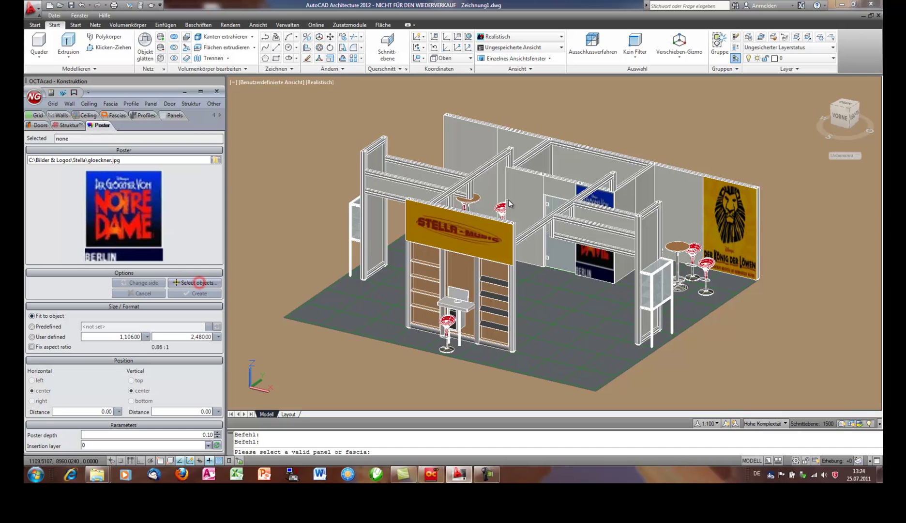
Step: Create a poster from vampir.jpg on the cabin's front panel on the other side of the door, fitted to the object
left_click(523, 194)
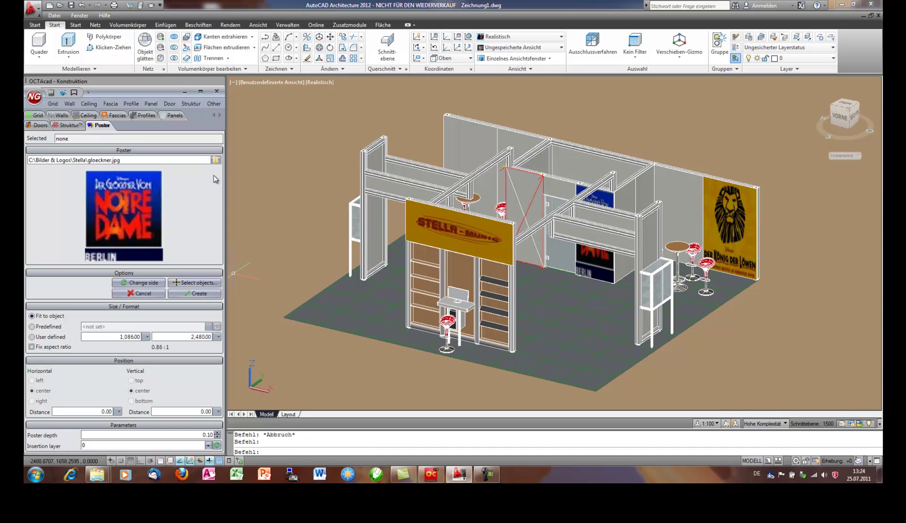
left_click(215, 161)
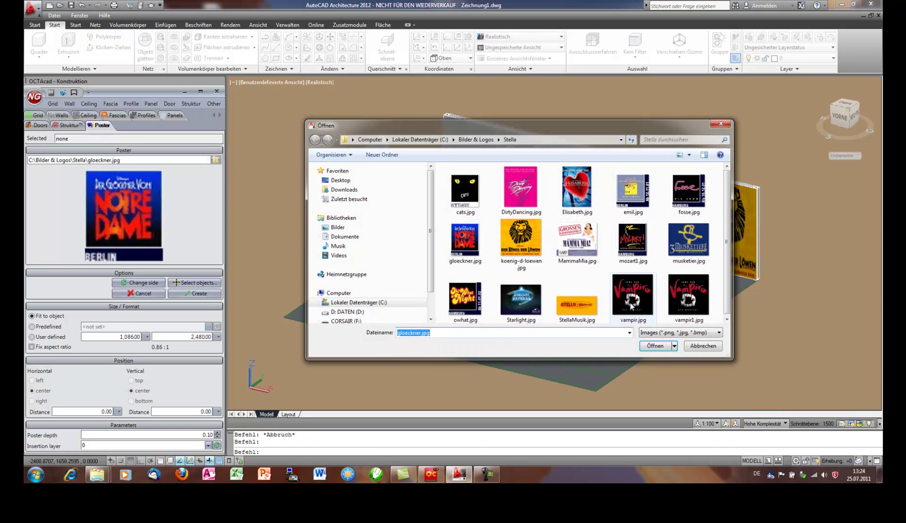
double_click(632, 296)
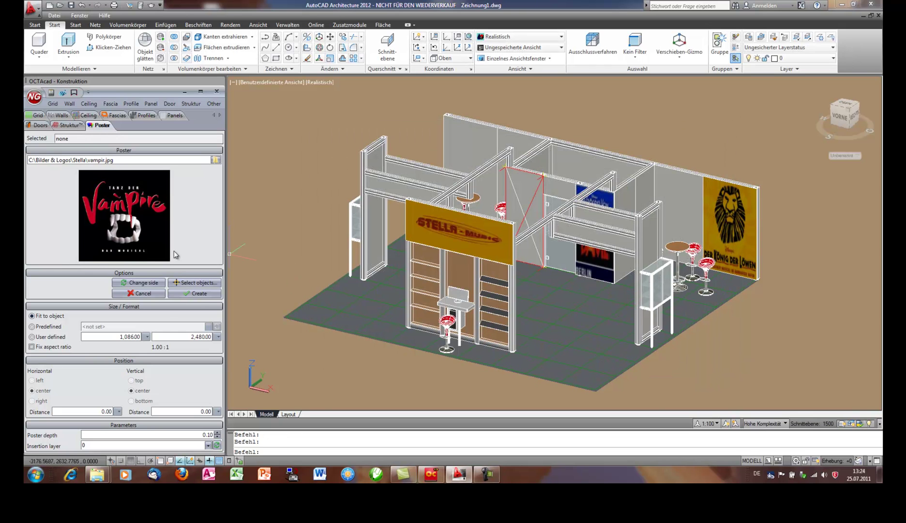
left_click(198, 294)
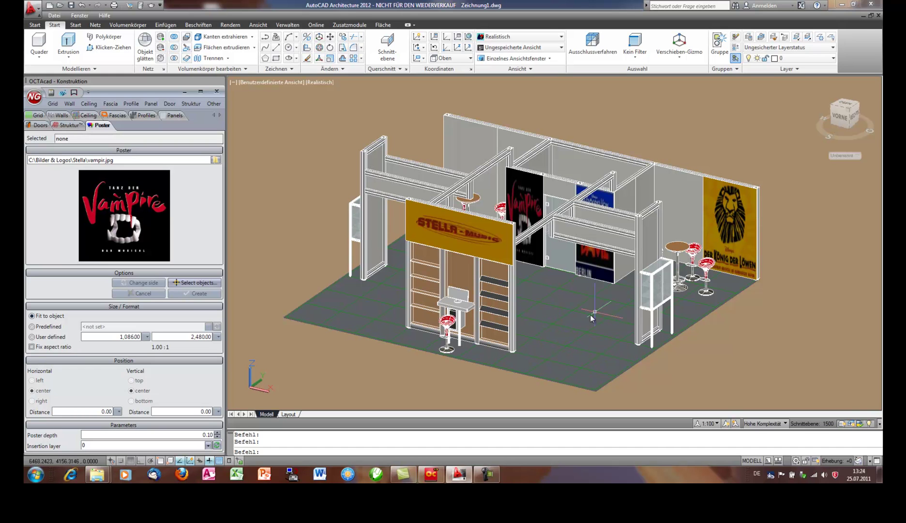
Step: Show the stand in top view and choose the wall definition Licht
left_click(845, 106)
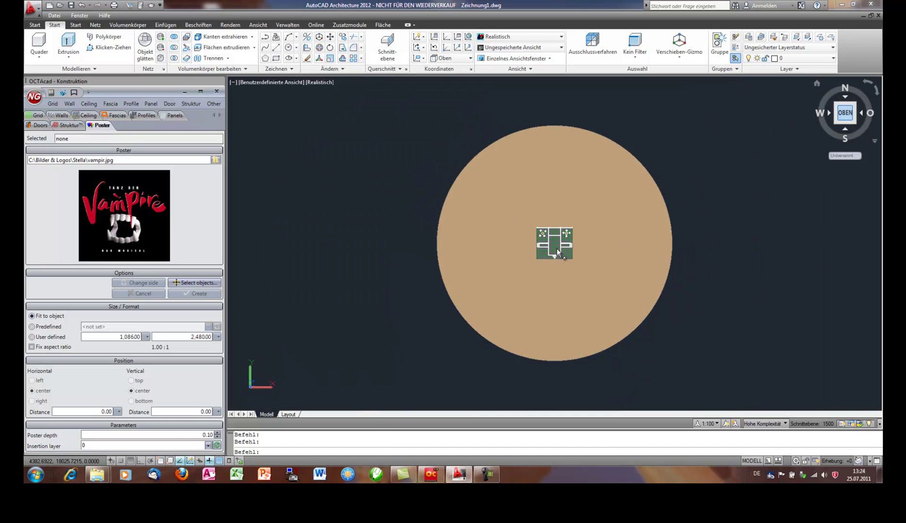
scroll(562, 253, "up", 3)
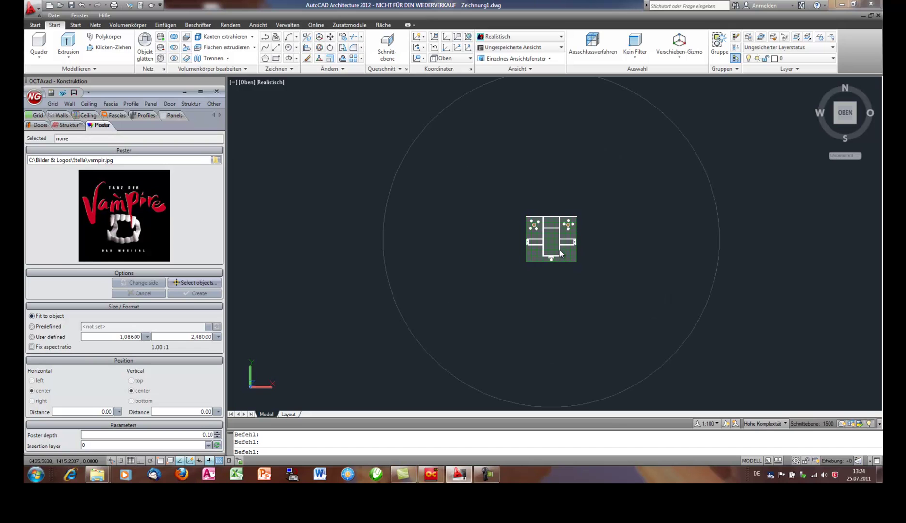
scroll(560, 249, "up", 5)
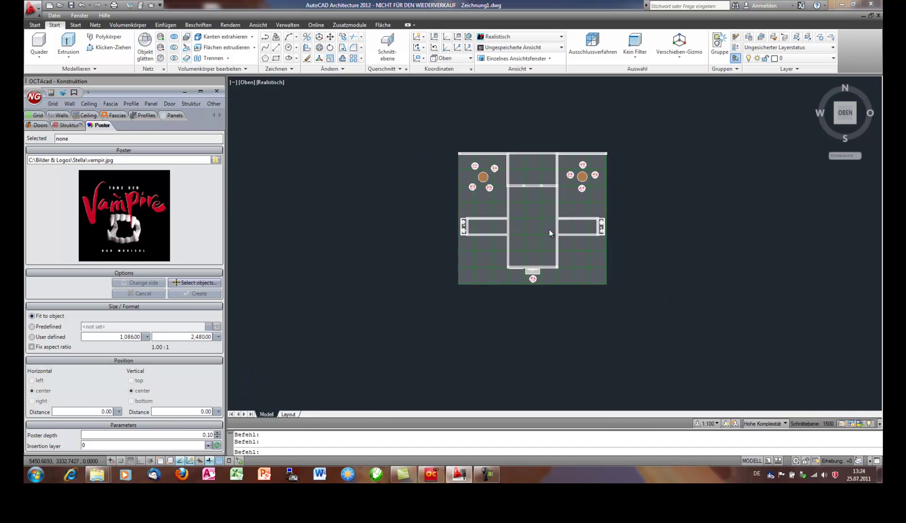
middle_click_drag(537, 170, 517, 183)
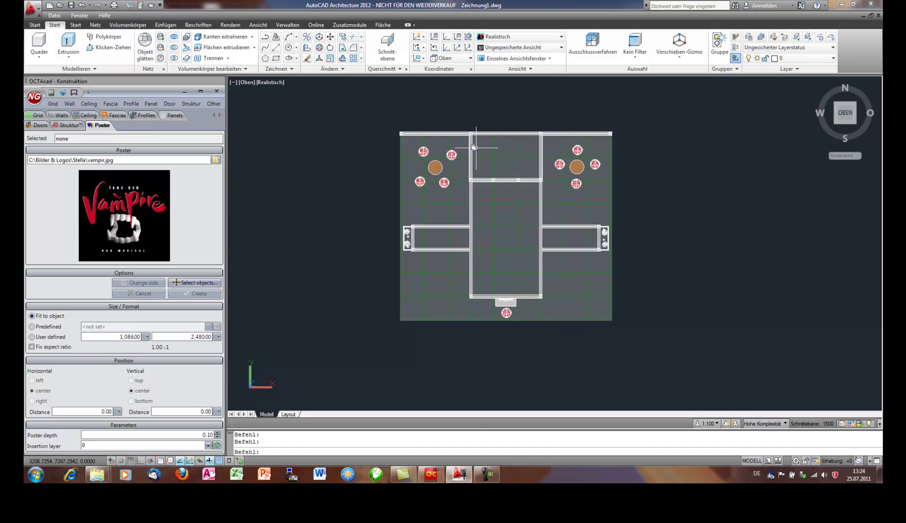
left_click(232, 25)
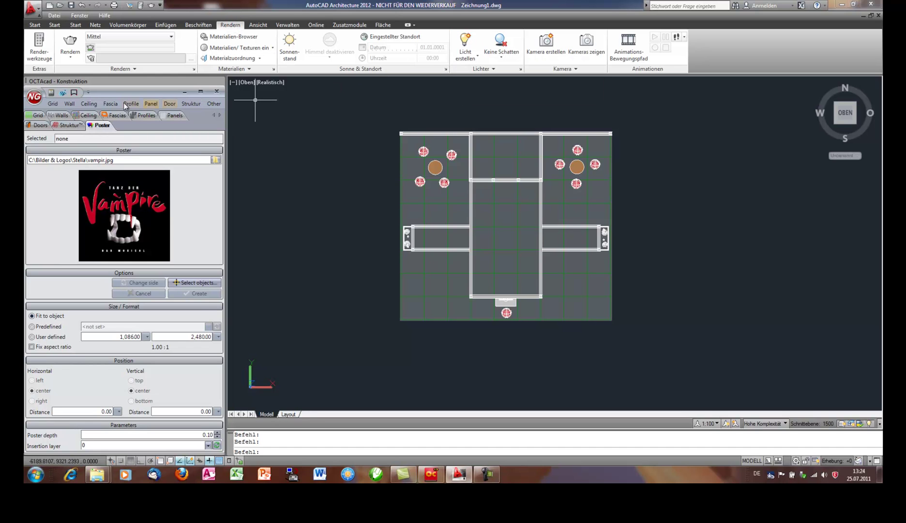
left_click(62, 115)
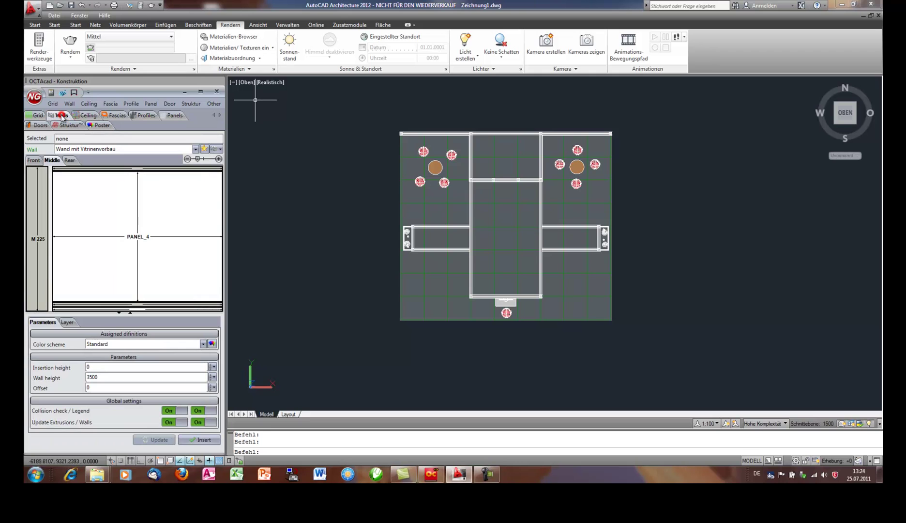
left_click(195, 149)
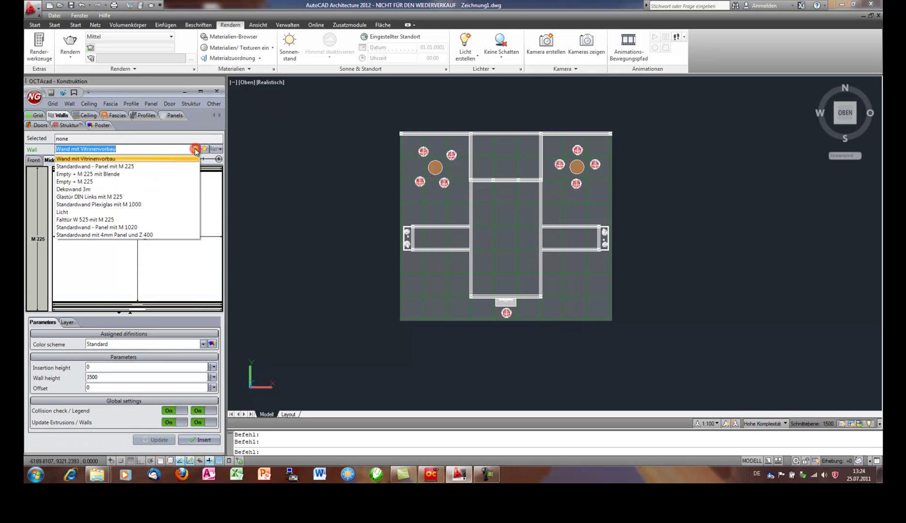
left_click(73, 212)
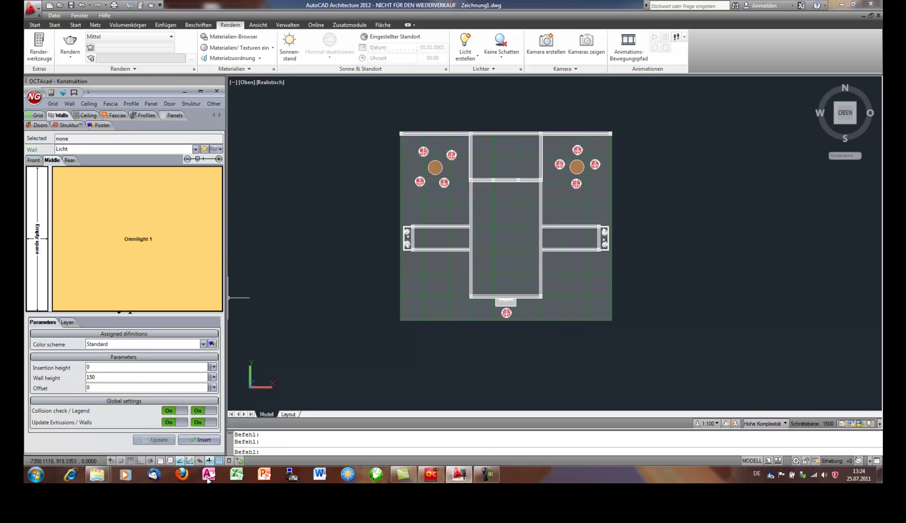
Step: Insert Licht segments on the 1980 grid around the stand's outside: four along each side and five along the front
left_click(199, 440)
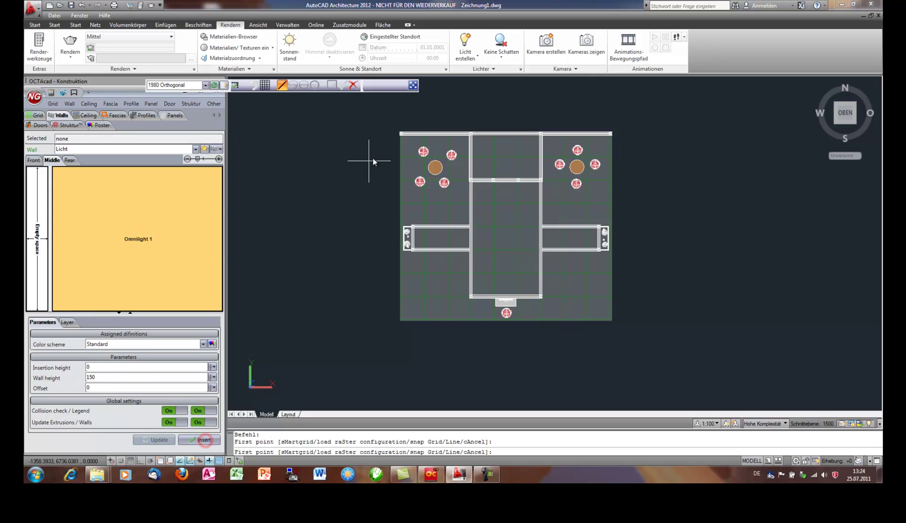
left_click(392, 135)
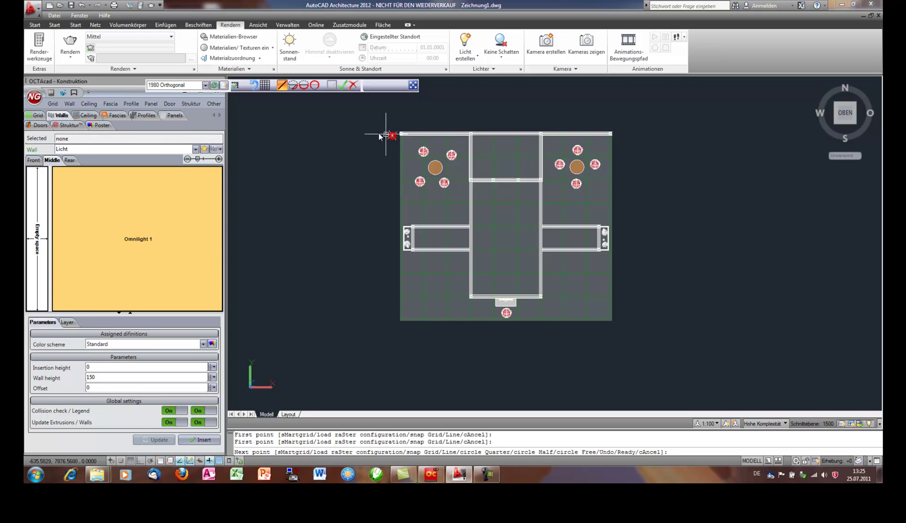
left_click(236, 86)
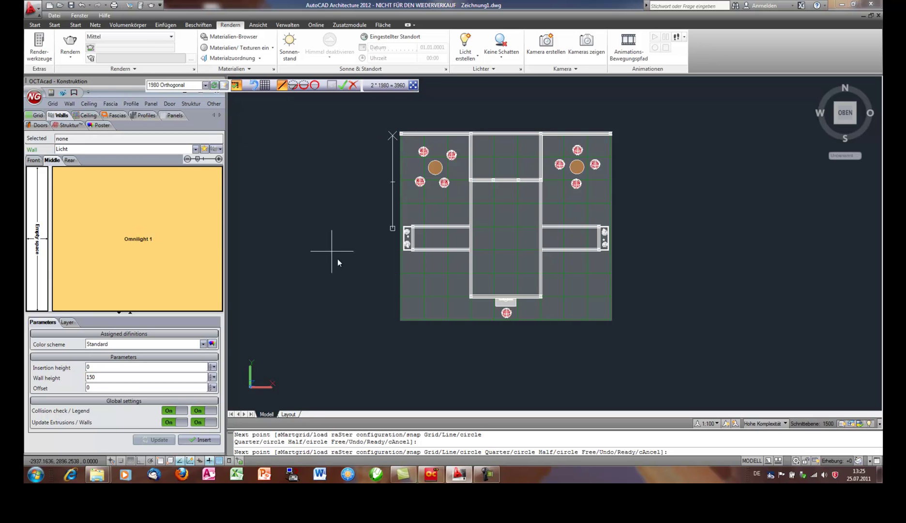
left_click(401, 342)
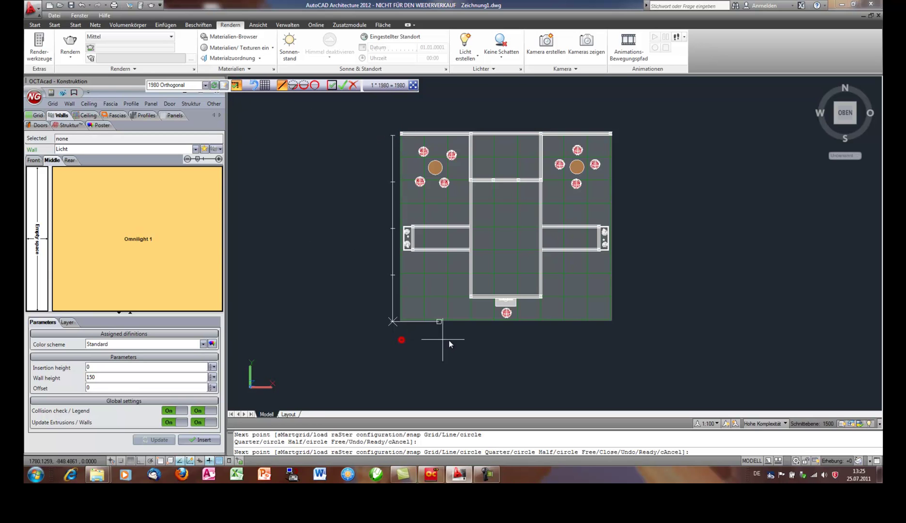
left_click(632, 338)
left_click(628, 144)
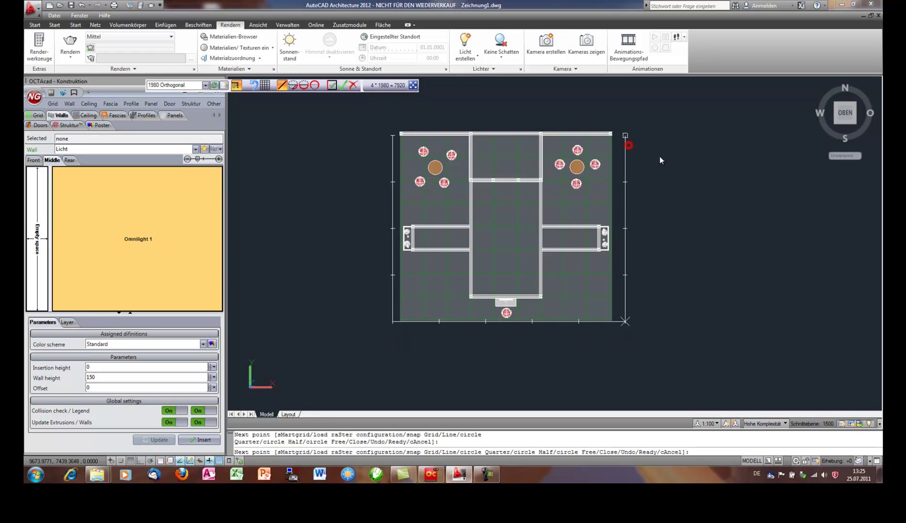
right_click(682, 174)
left_click(706, 181)
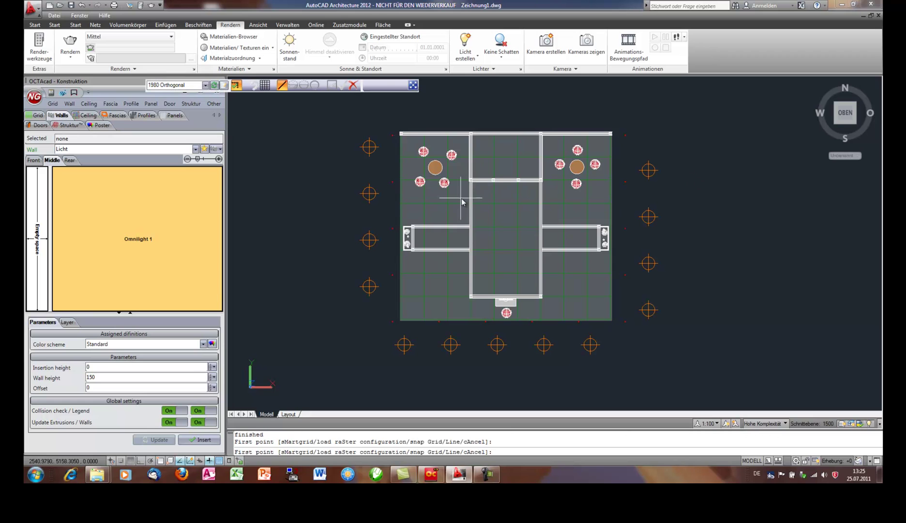
Step: Insert a straight row of five Licht segments on the 1980 grid across the middle of the stand and end the insertion
left_click(420, 209)
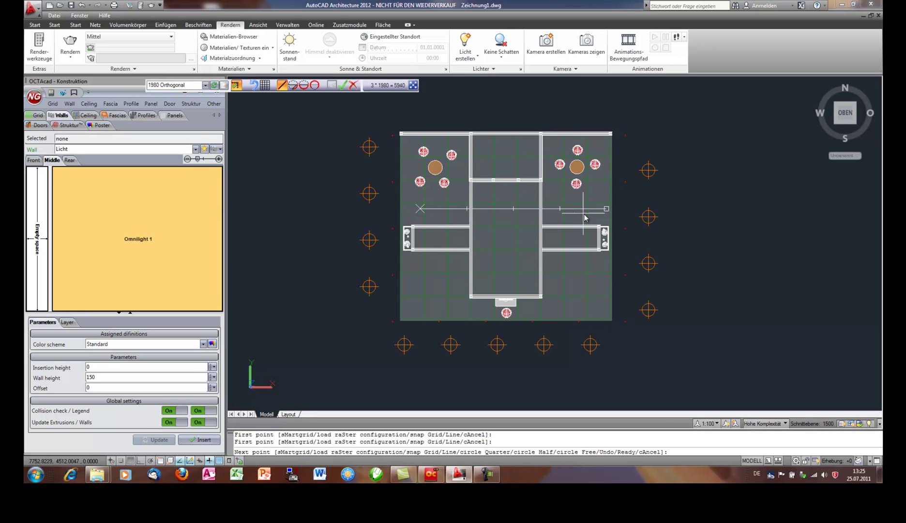
left_click(641, 211)
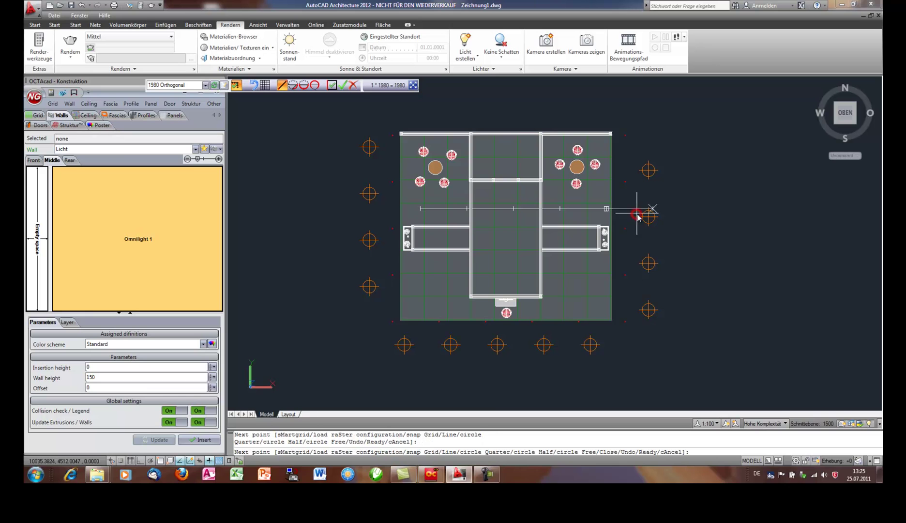
right_click(642, 209)
left_click(667, 220)
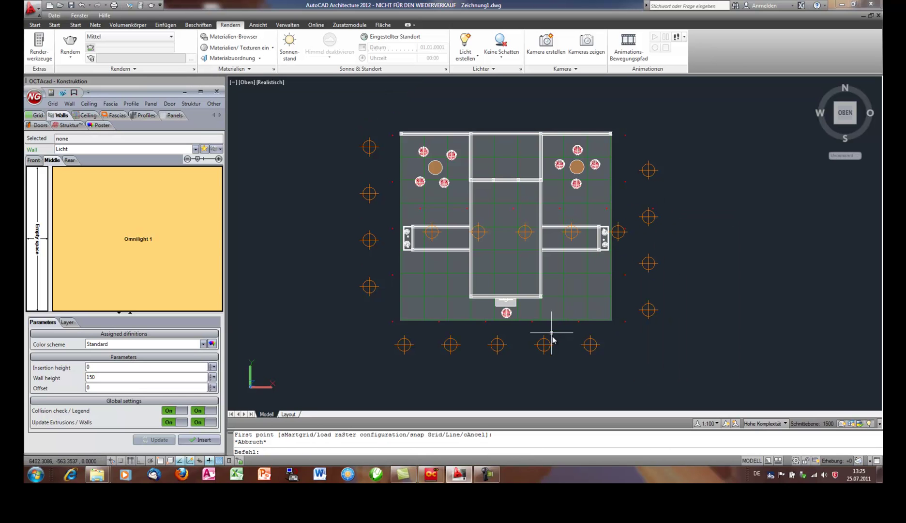
Step: Set the view to perspective projection from a low angle at the stand's front corner and start rendering it
middle_click_drag(549, 343, 512, 245, "shift")
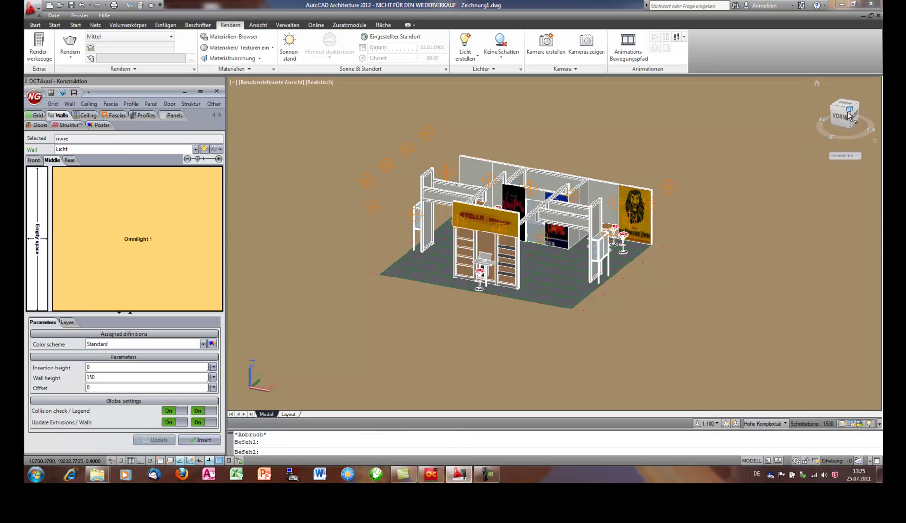
right_click(849, 116)
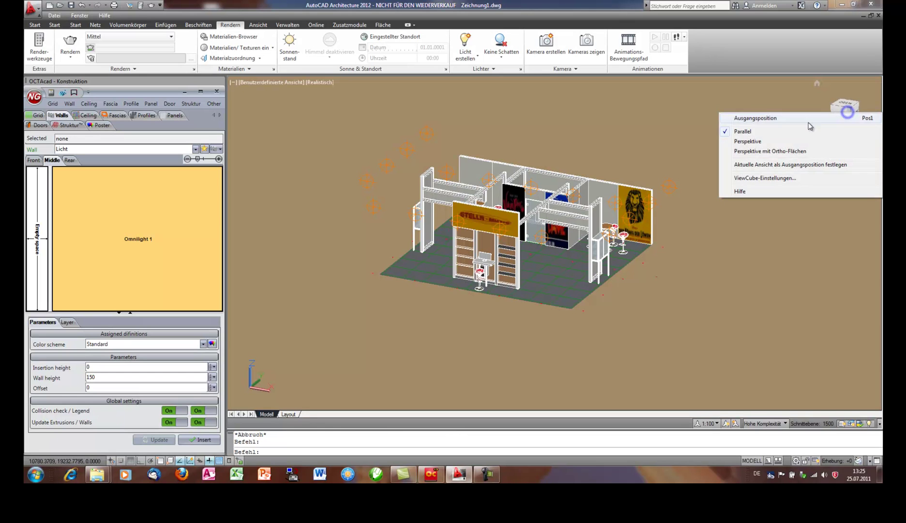
left_click(745, 142)
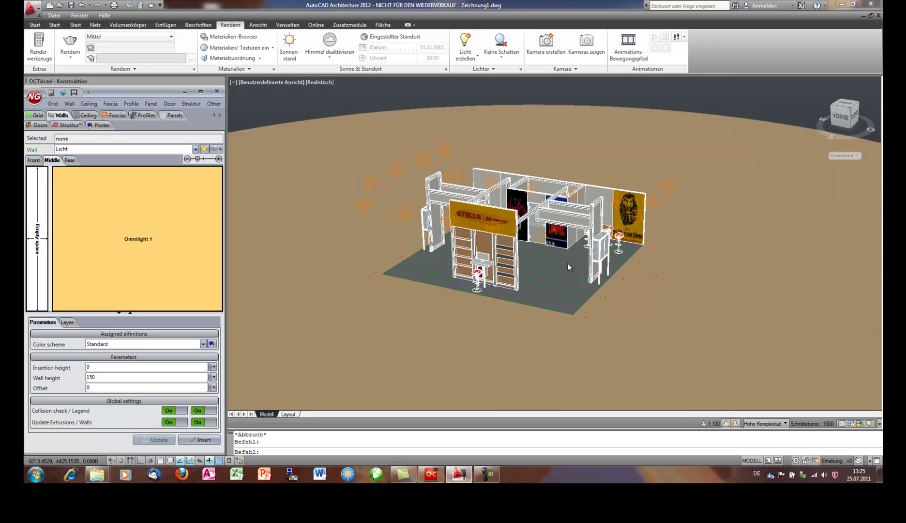
scroll(568, 266, "up", 3)
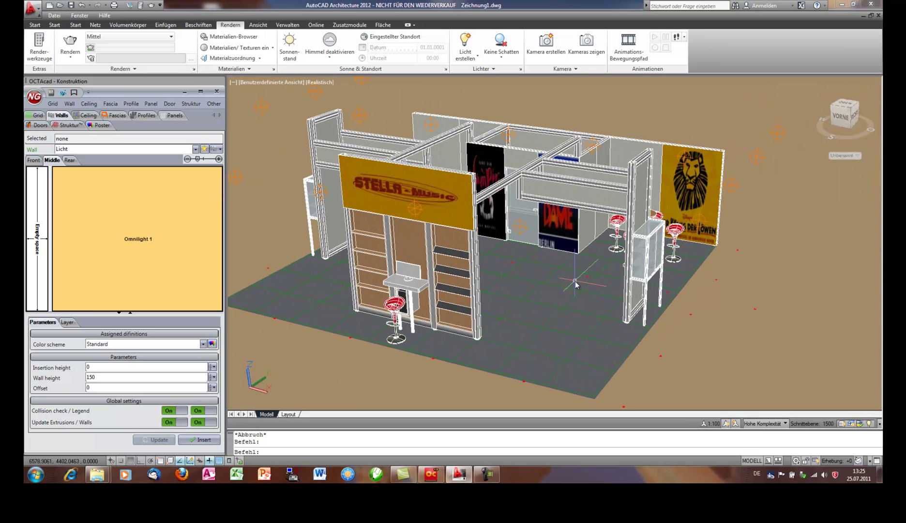
middle_click_drag(573, 283, 572, 256, "shift")
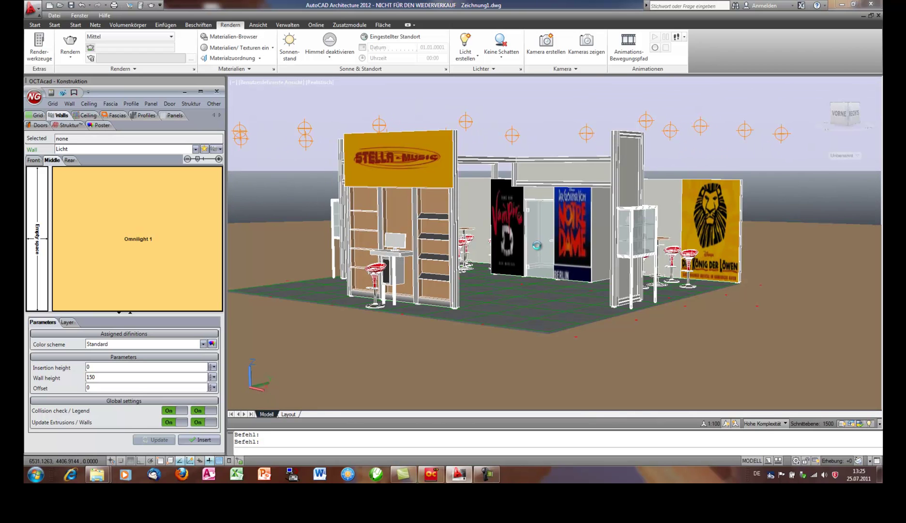
scroll(536, 245, "up", 2)
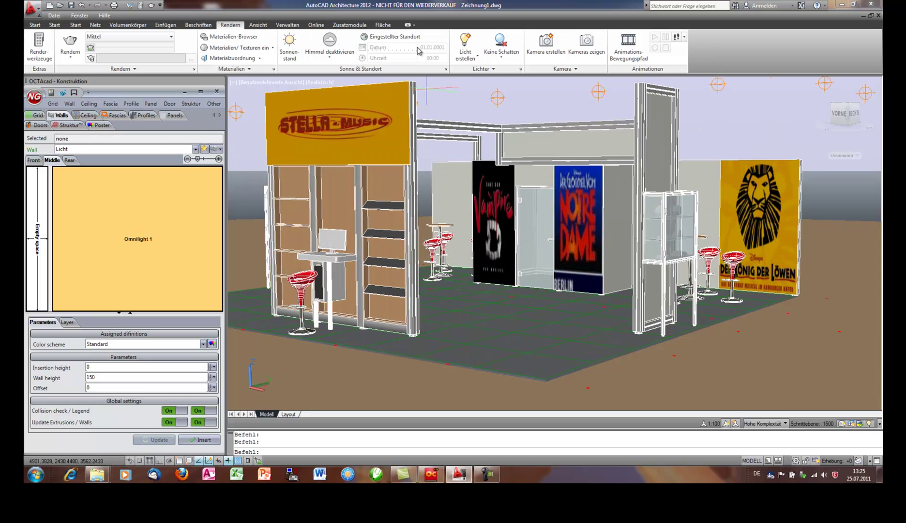
left_click(74, 43)
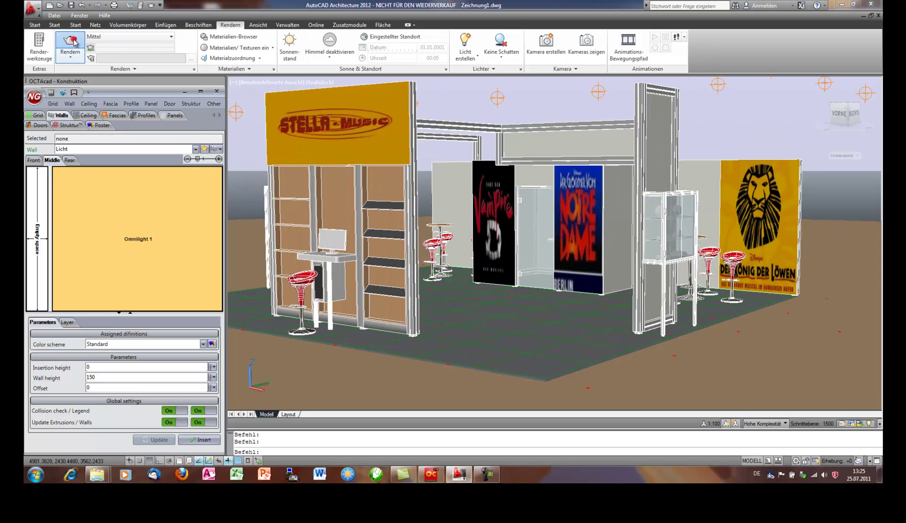